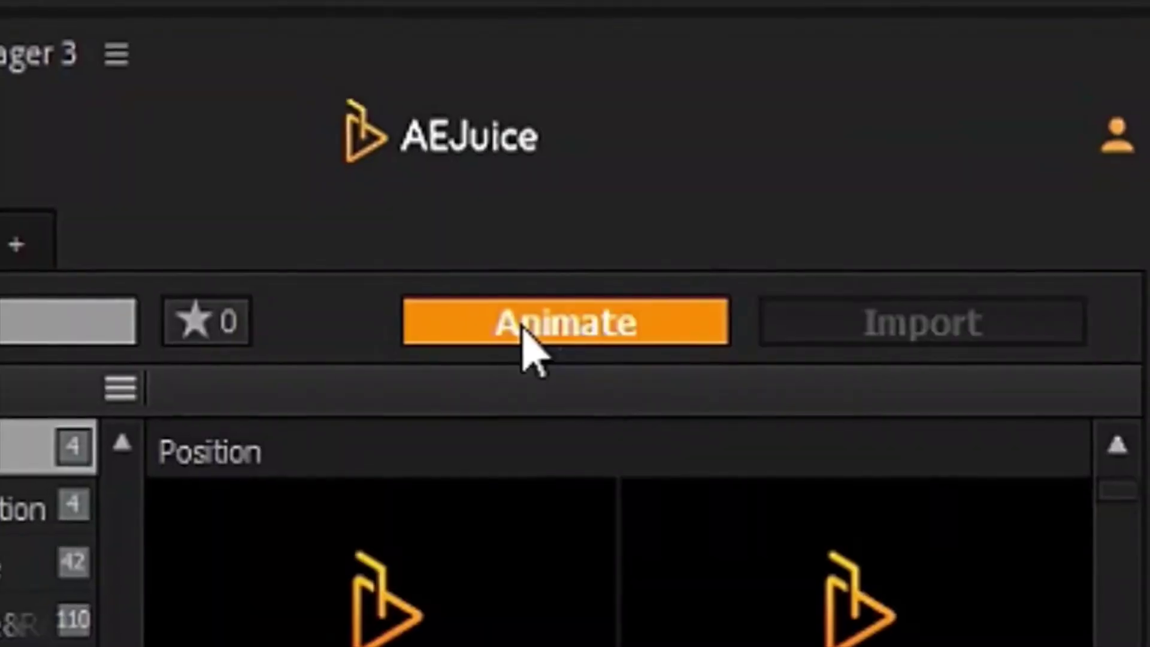
Step: Browse the 2D animation presets in the Position&Rotation, Position&Scale and Position&Scale&Rotation groups
{"action": "left_click", "coordinate": [1014, 84]}
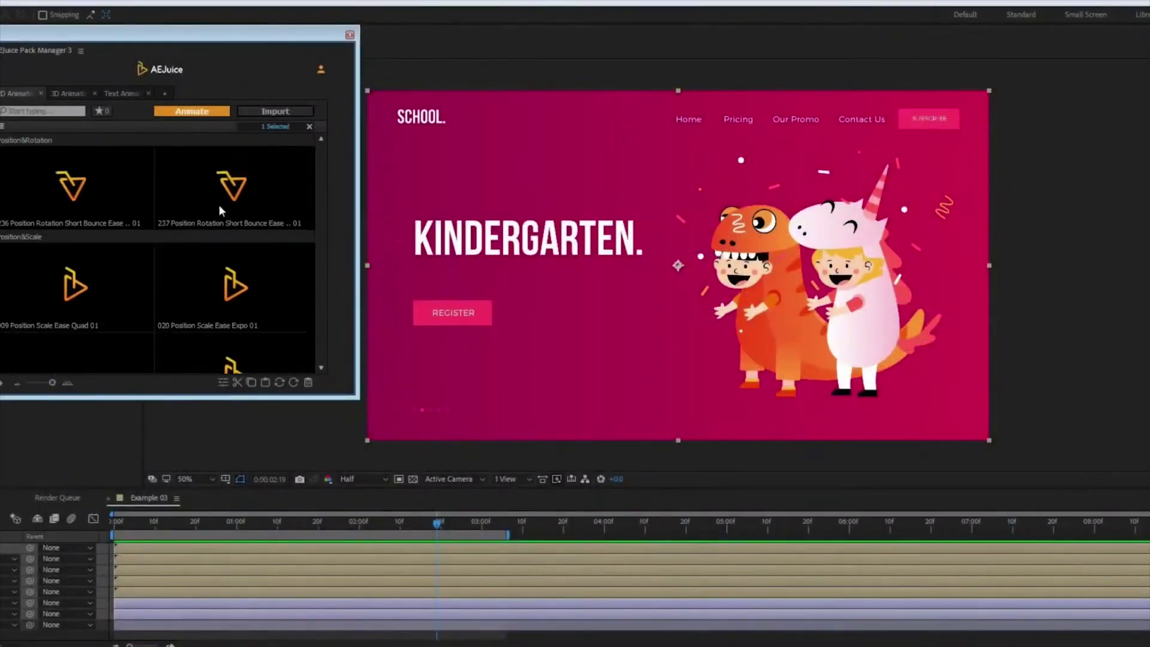
{"action": "mouse_move", "coordinate": [218, 209]}
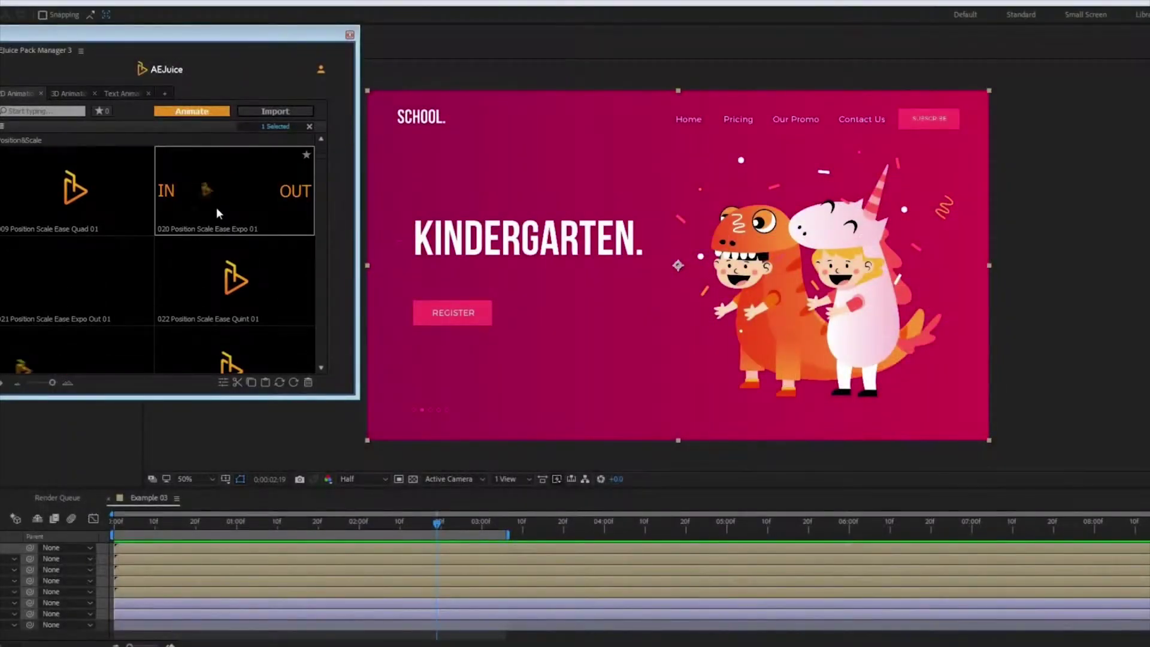
{"action": "scroll", "coordinate": [213, 210], "scroll_direction": "down", "scroll_amount": 6}
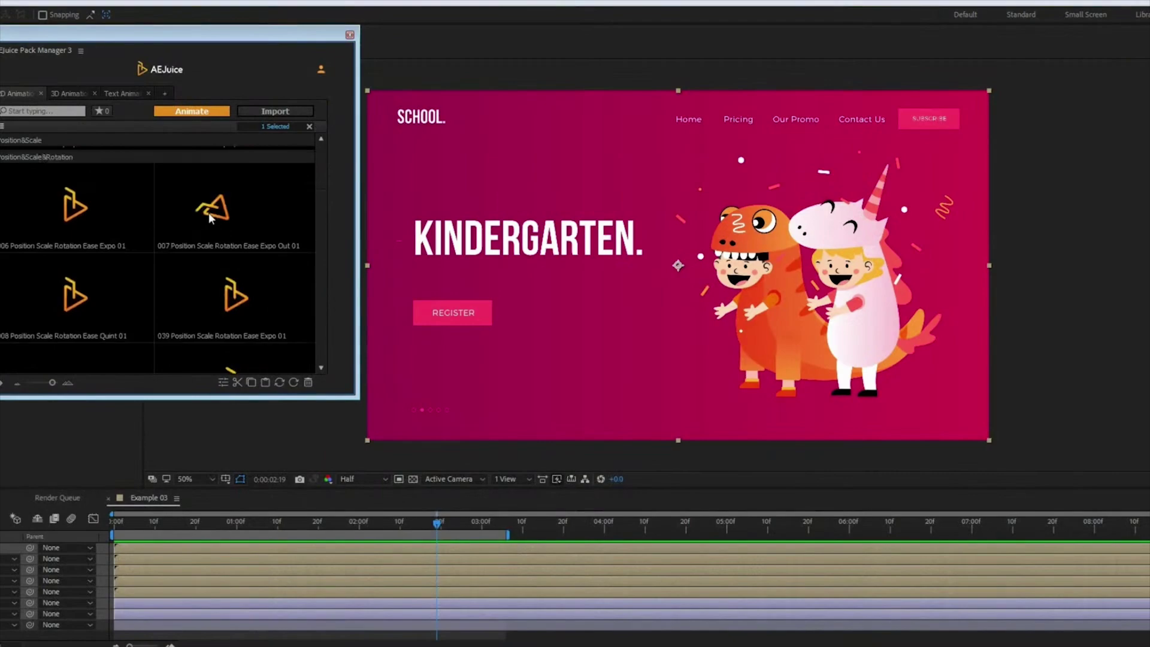
{"action": "scroll", "coordinate": [210, 210], "scroll_direction": "down", "scroll_amount": 2}
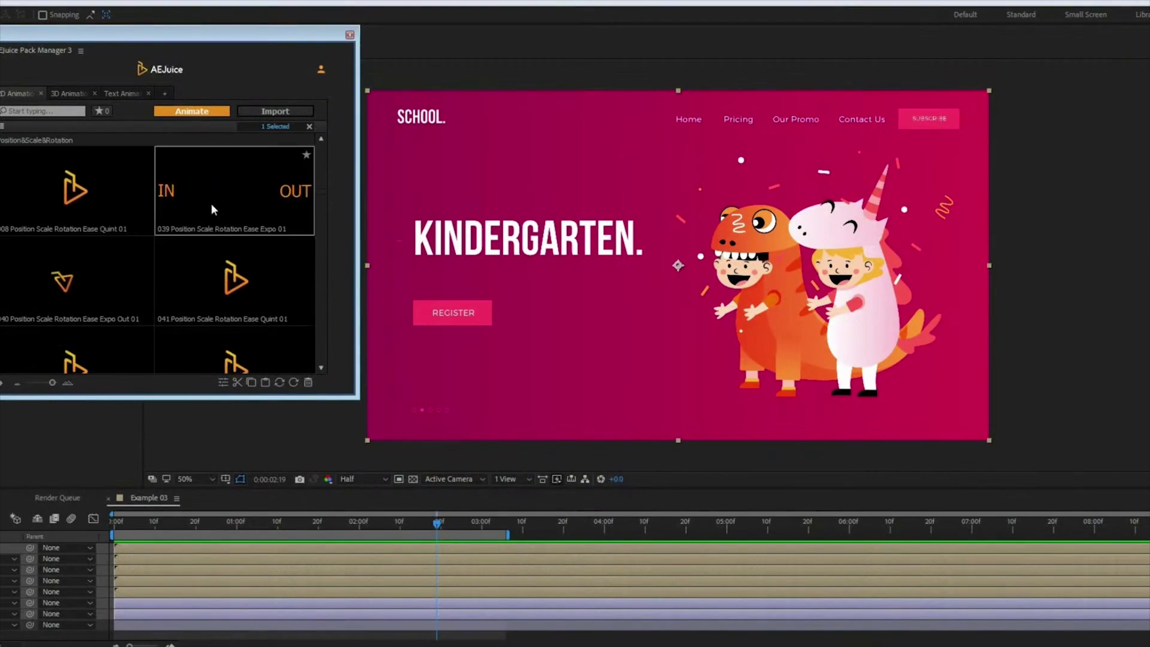
{"action": "scroll", "coordinate": [209, 207], "scroll_direction": "down", "scroll_amount": 10}
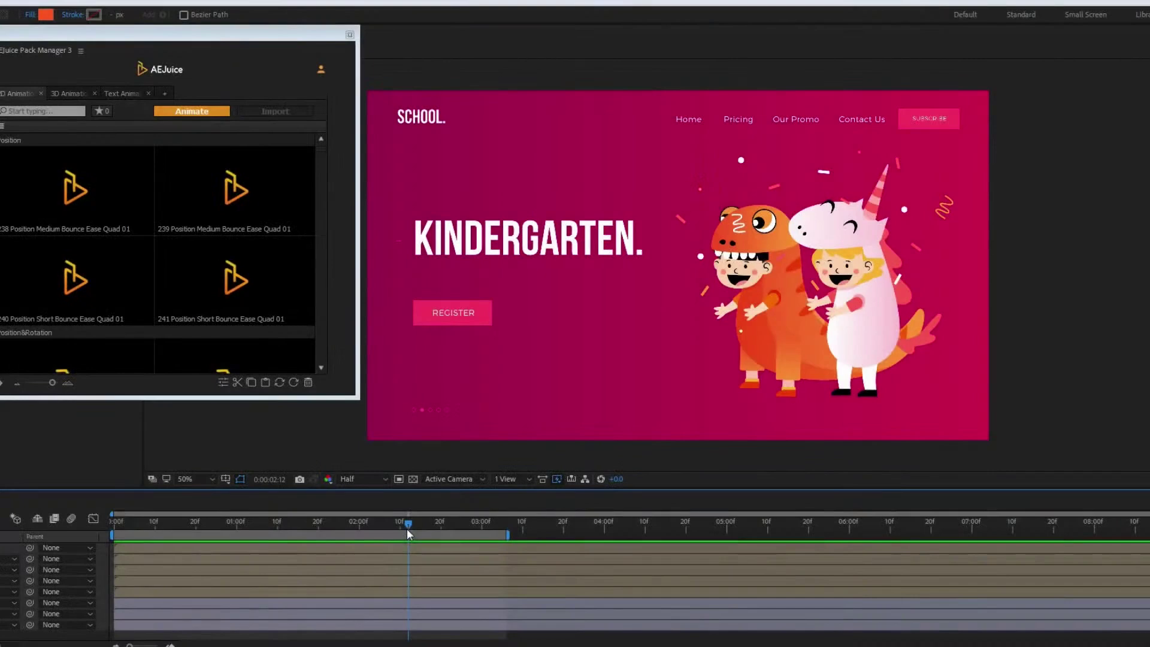
Step: Play back the animated web page layers of the Example 03 composition
{"action": "left_click", "coordinate": [207, 112]}
{"action": "key", "text": "space"}
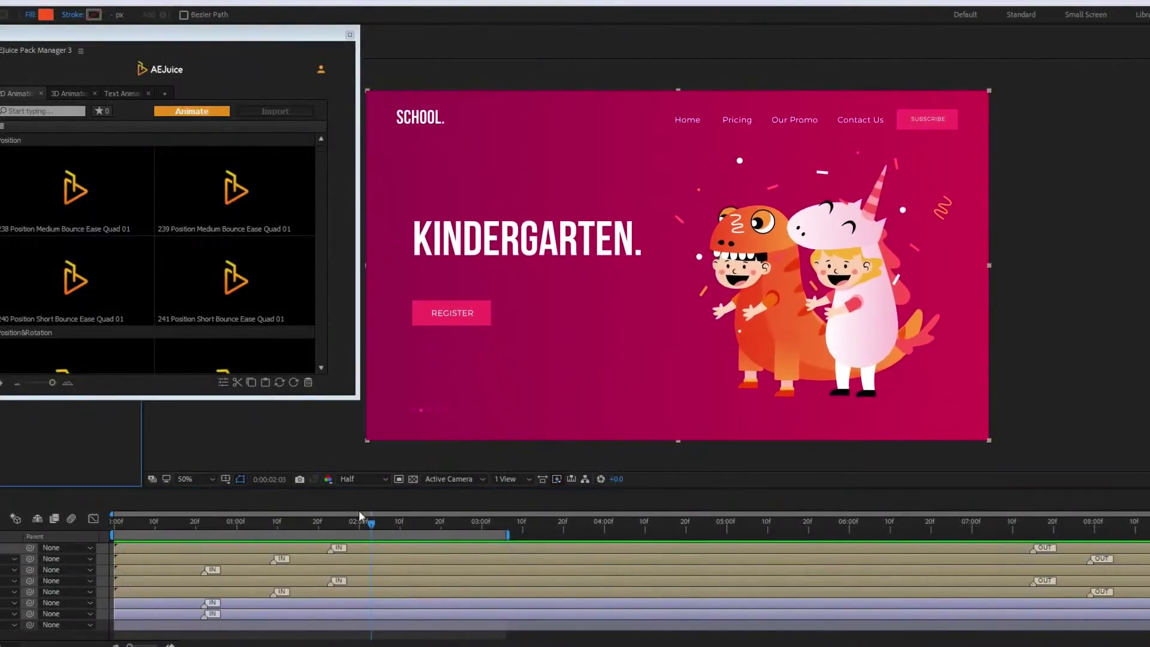
{"action": "left_click", "coordinate": [191, 112]}
{"action": "key", "text": "space"}
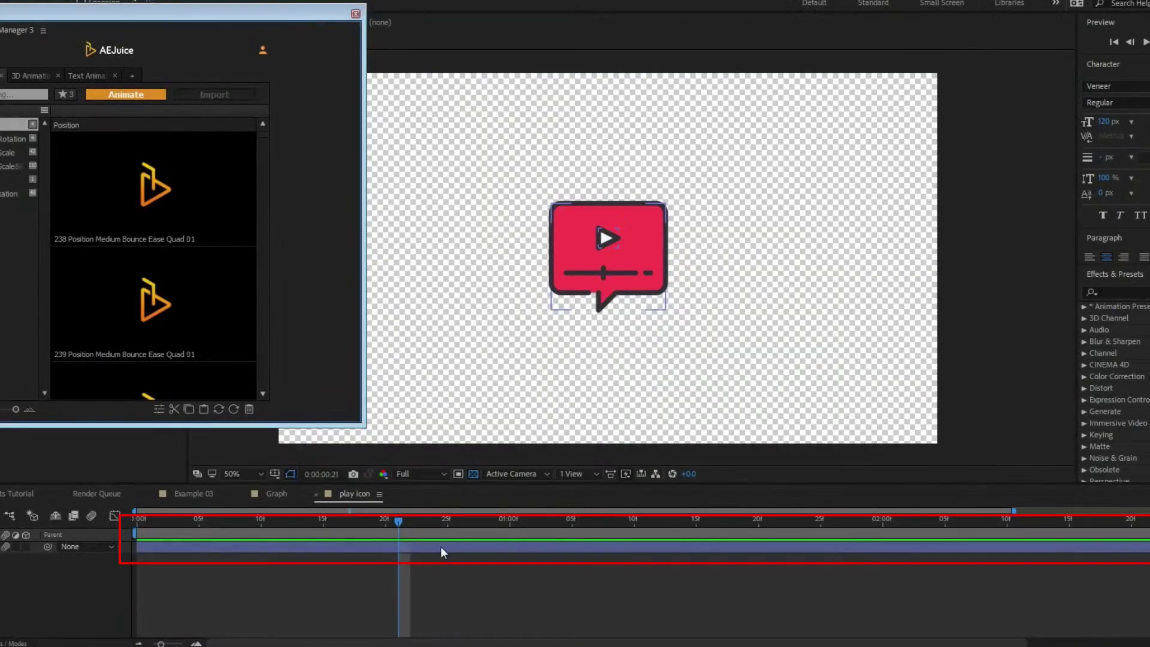
Step: Apply the preset 241 Position Short Bounce Ease Quad 01 to the play icon layer and preview the animation
{"action": "left_click", "coordinate": [156, 336]}
{"action": "scroll", "coordinate": [155, 336], "scroll_direction": "down", "scroll_amount": 3}
{"action": "scroll", "coordinate": [156, 336], "scroll_direction": "down", "scroll_amount": 1}
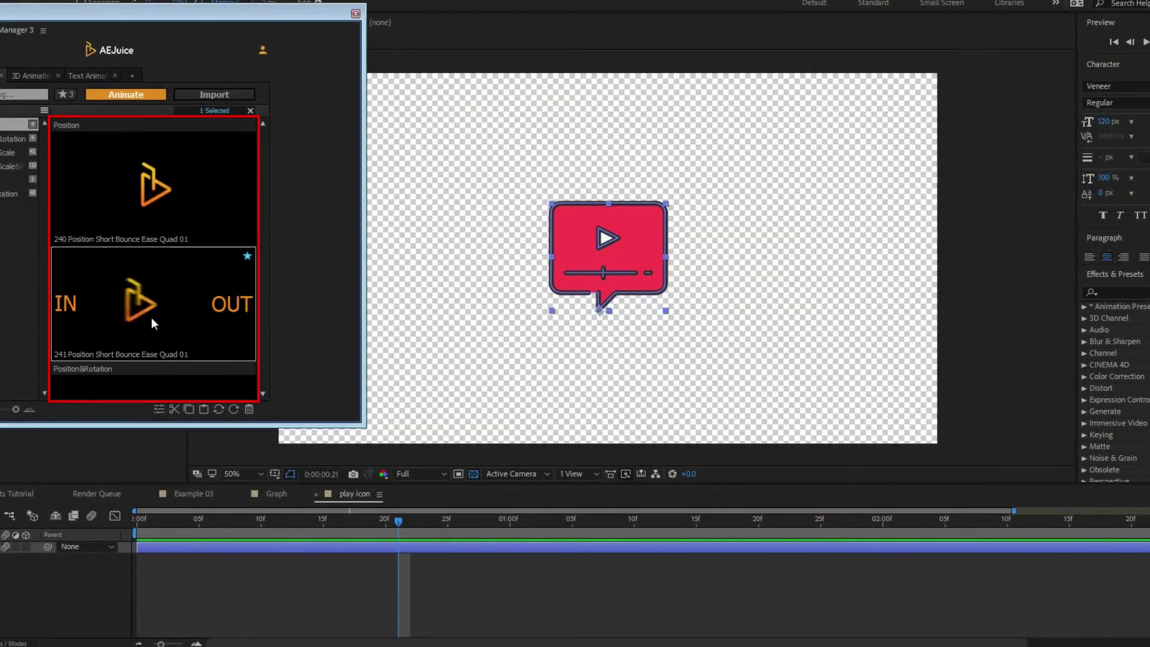
{"action": "left_click_drag", "start_coordinate": [151, 317], "coordinate": [598, 405]}
{"action": "left_click_drag", "start_coordinate": [598, 405], "coordinate": [598, 405]}
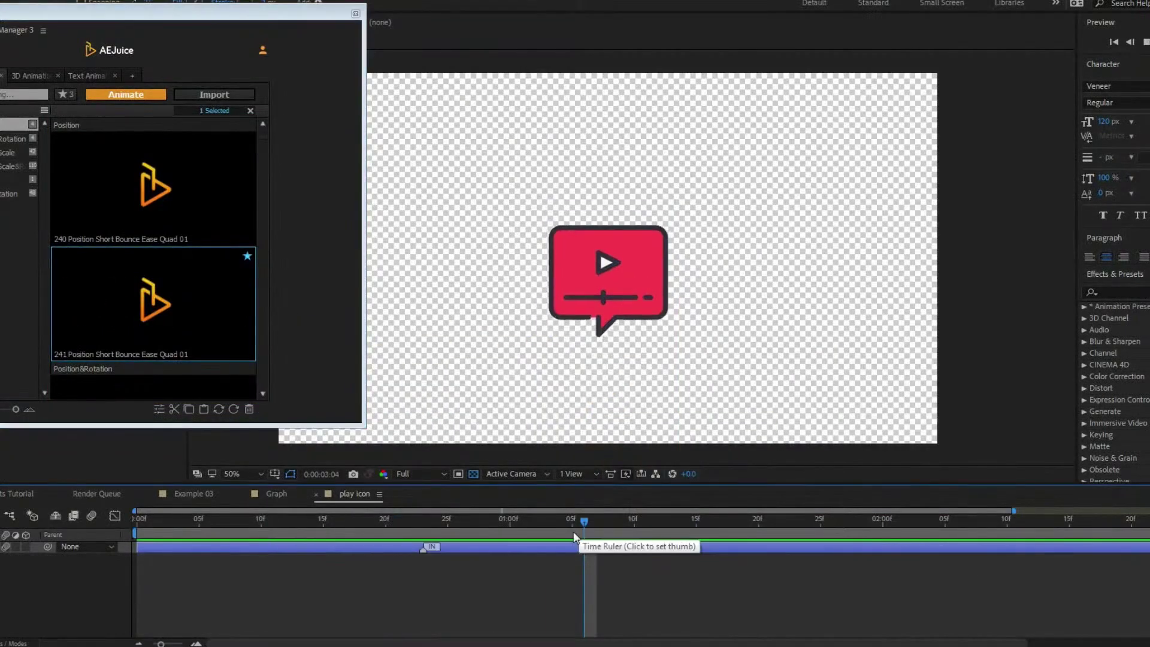
{"action": "key", "text": "space"}
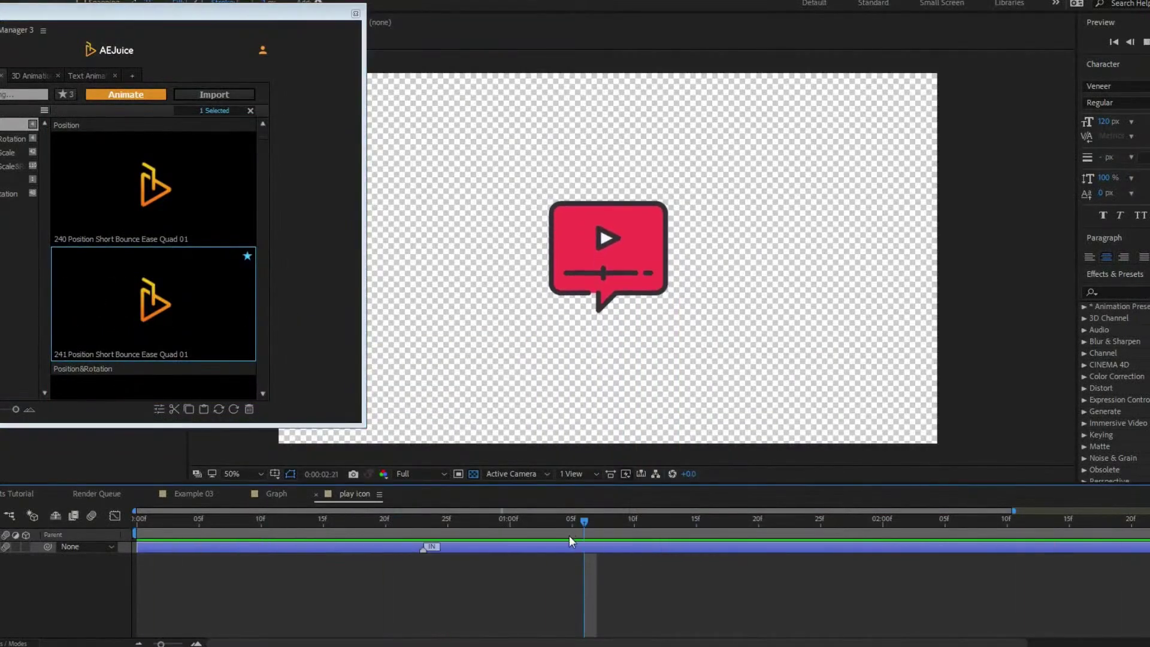
{"action": "key", "text": "space"}
Step: Apply the OUT animation of preset 161 Position Scale Short Bounce Ease Quad 01 to the play icon layer and preview it
{"action": "scroll", "coordinate": [160, 314], "scroll_direction": "down", "scroll_amount": 2}
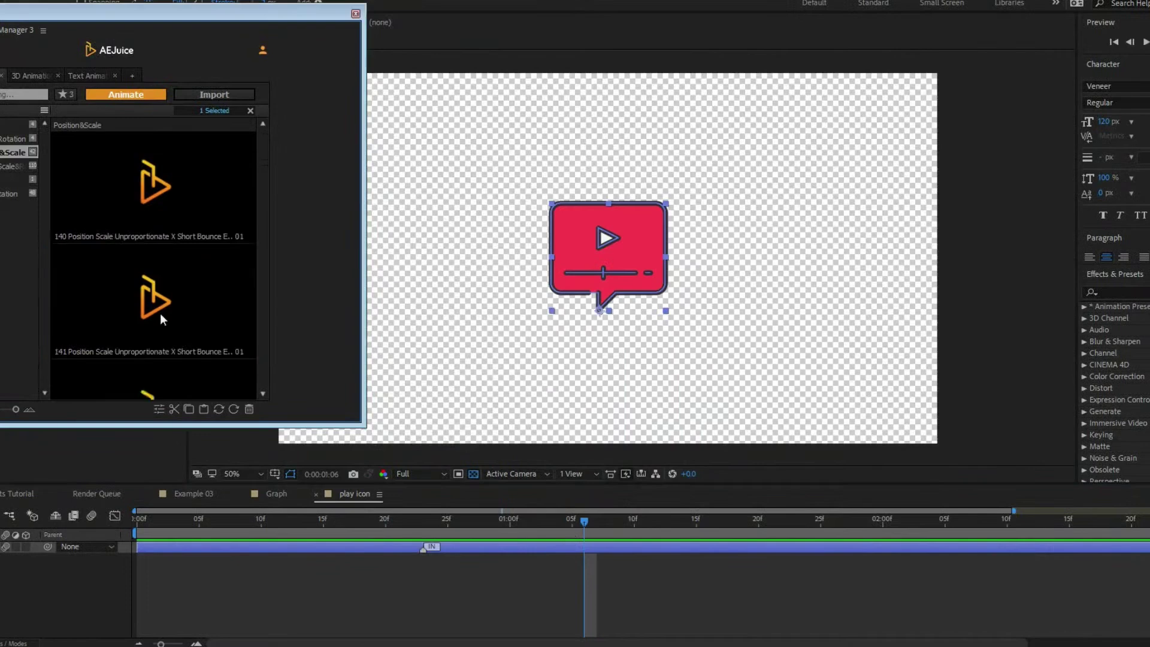
{"action": "left_click", "coordinate": [158, 312]}
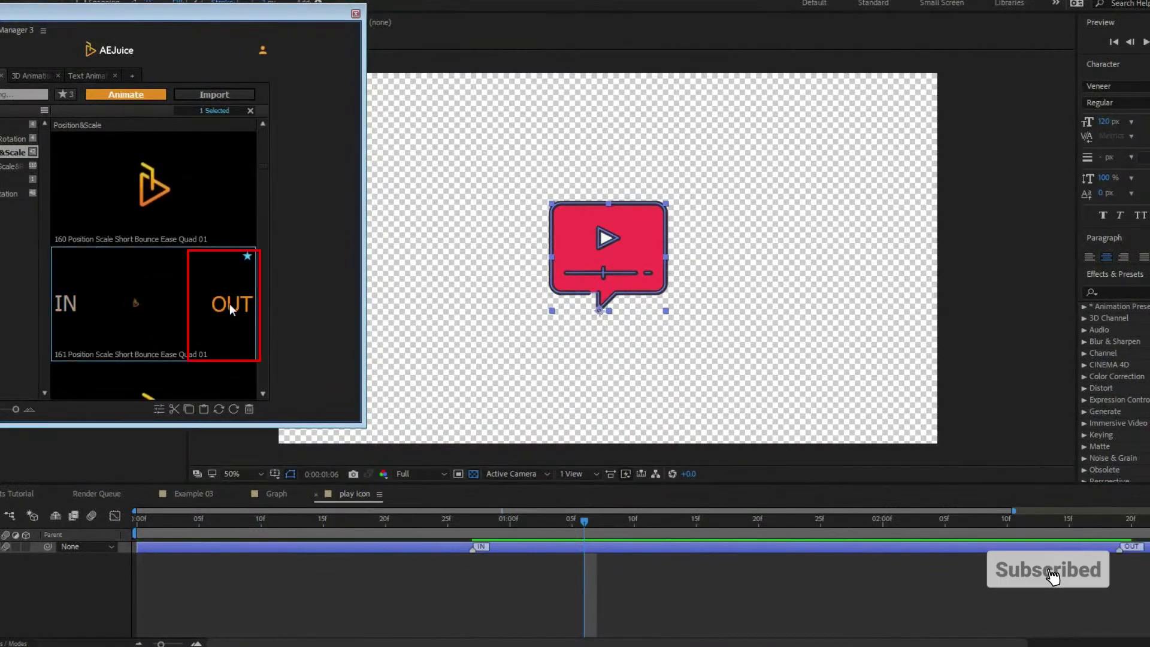
{"action": "left_click_drag", "start_coordinate": [229, 304], "coordinate": [609, 88]}
{"action": "left_click", "coordinate": [471, 520]}
{"action": "key", "text": "space"}
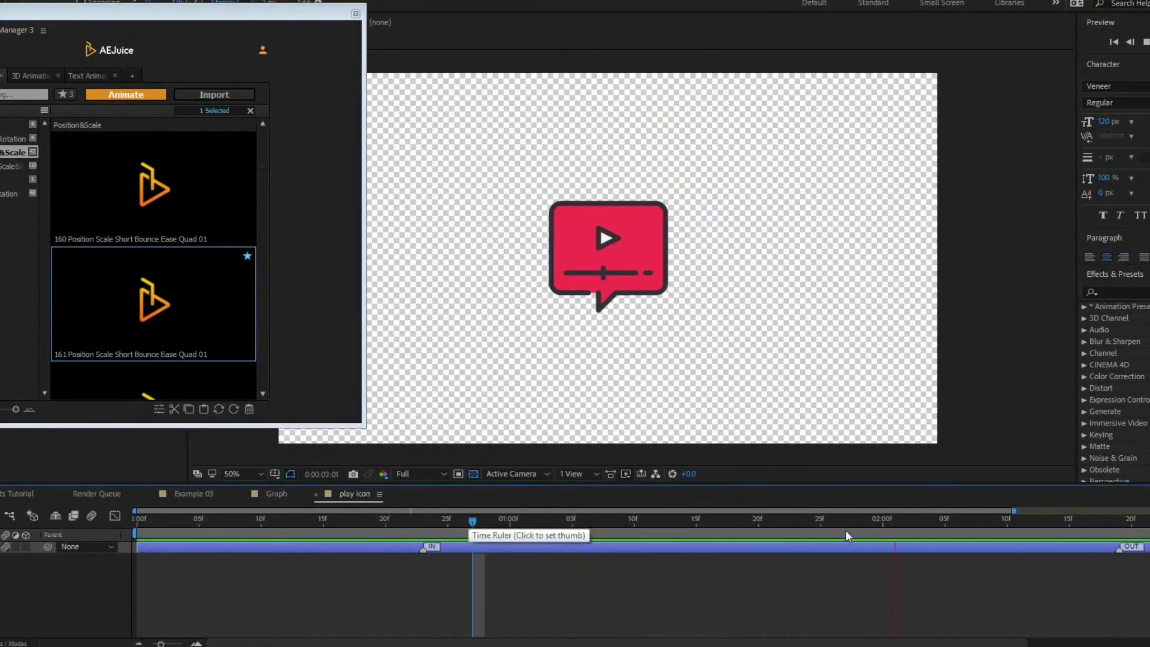
{"action": "key", "text": "space"}
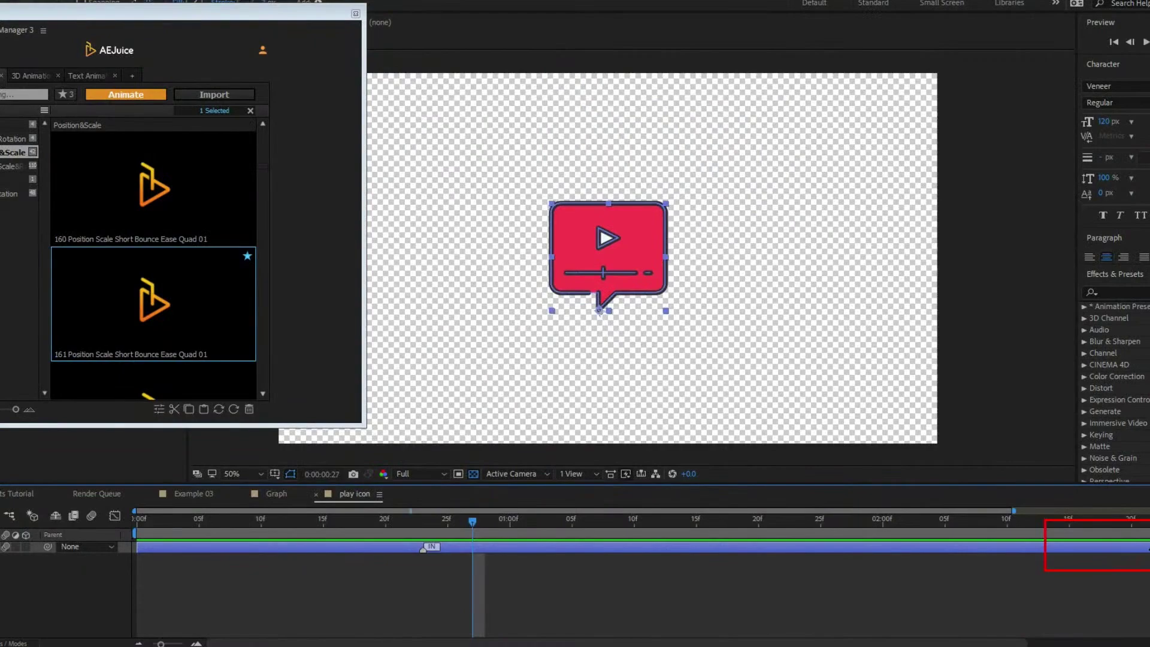
{"action": "key", "text": "space"}
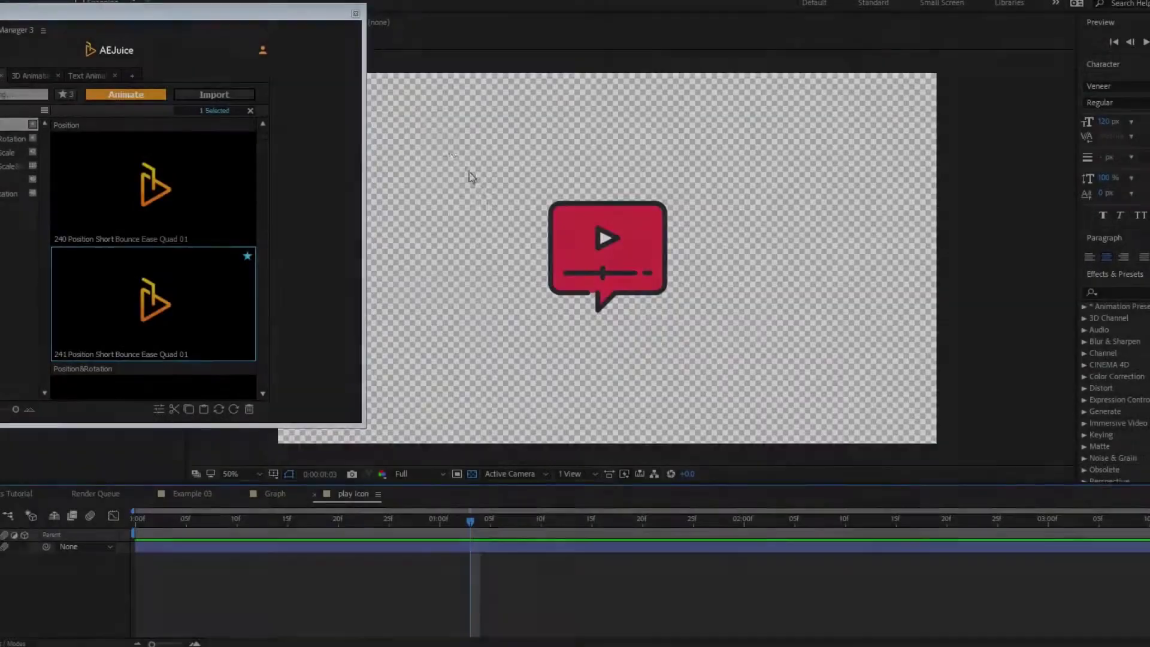
Step: Apply preset 241 Position Short Bounce Ease Quad 01 to the play icon, and use 161 Position Scale Short Bounce Ease Quad 01 for its IN animation
{"action": "left_click_drag", "start_coordinate": [449, 145], "coordinate": [820, 393]}
{"action": "left_click_drag", "start_coordinate": [150, 310], "coordinate": [599, 402]}
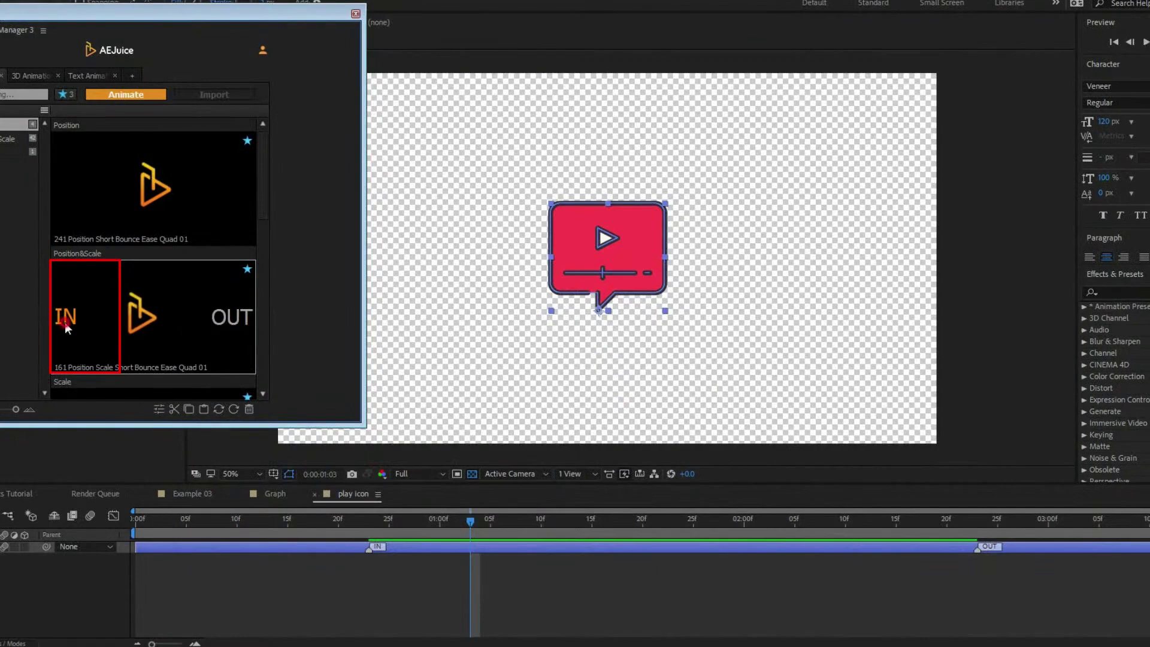
{"action": "left_click_drag", "start_coordinate": [66, 321], "coordinate": [612, 64]}
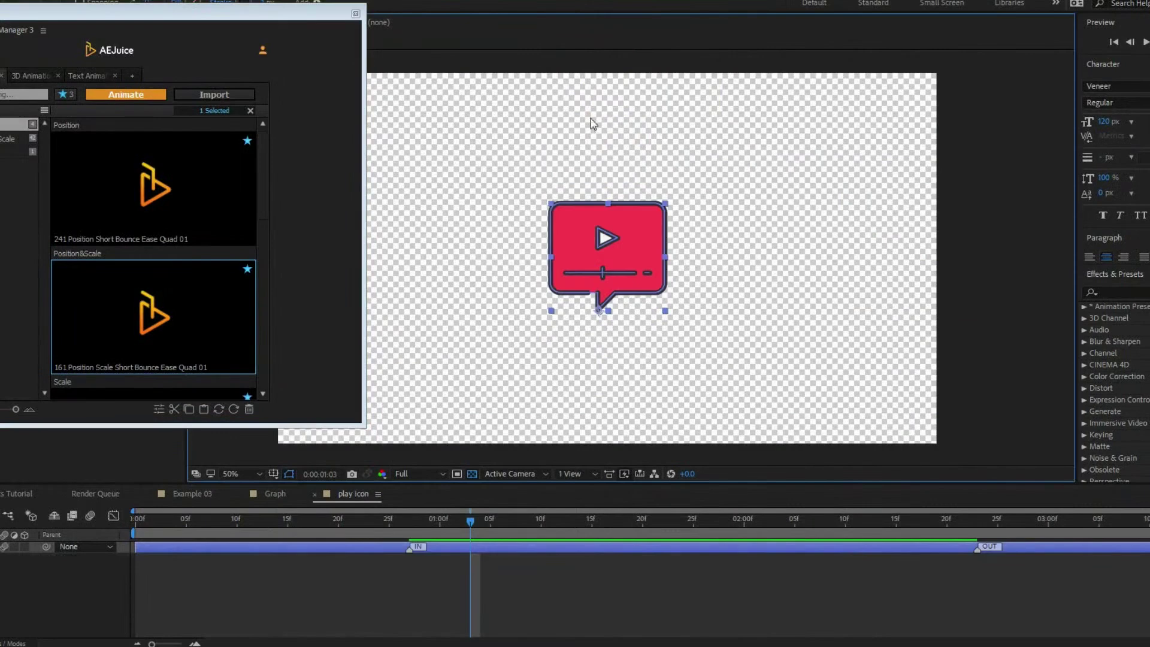
{"action": "mouse_move", "coordinate": [470, 520]}
{"action": "left_mouse_down"}
{"action": "mouse_move", "coordinate": [300, 525]}
{"action": "mouse_move", "coordinate": [149, 503]}
{"action": "mouse_move", "coordinate": [249, 520]}
{"action": "mouse_move", "coordinate": [623, 526]}
{"action": "left_mouse_up"}
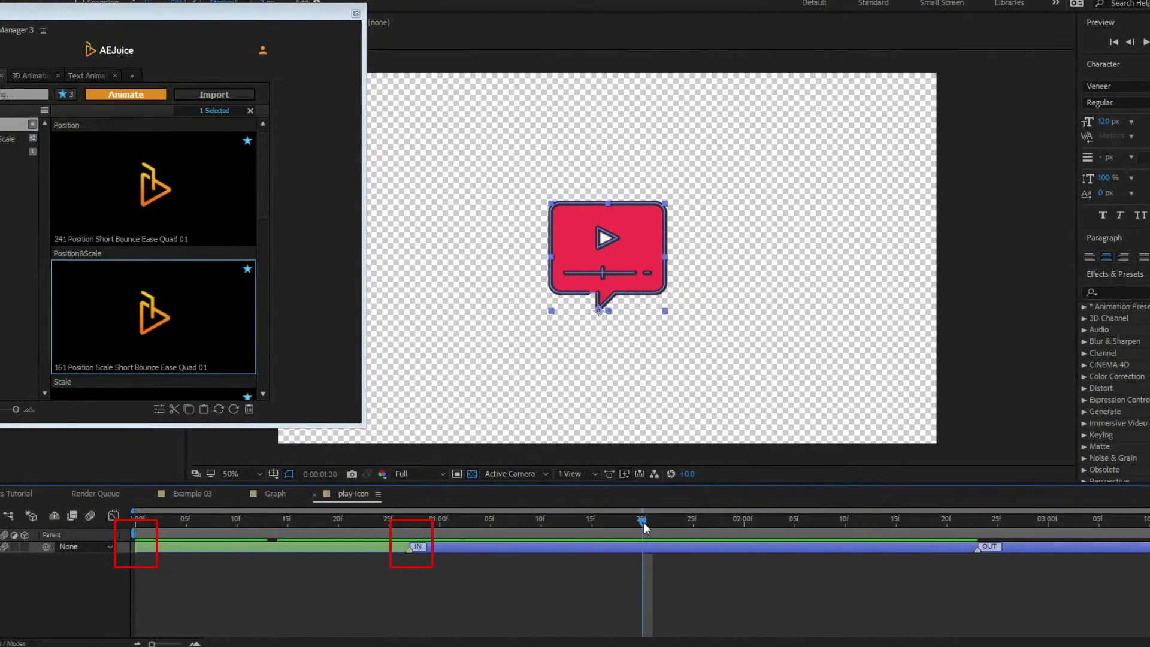
Step: Retime the play icon's IN animation by shifting the layer's start and the IN marker, and scrub through the result
{"action": "left_click_drag", "start_coordinate": [135, 546], "coordinate": [287, 546]}
{"action": "key", "text": "j"}
{"action": "left_click_drag", "start_coordinate": [556, 545], "coordinate": [576, 546]}
{"action": "left_click_drag", "start_coordinate": [402, 521], "coordinate": [313, 528]}
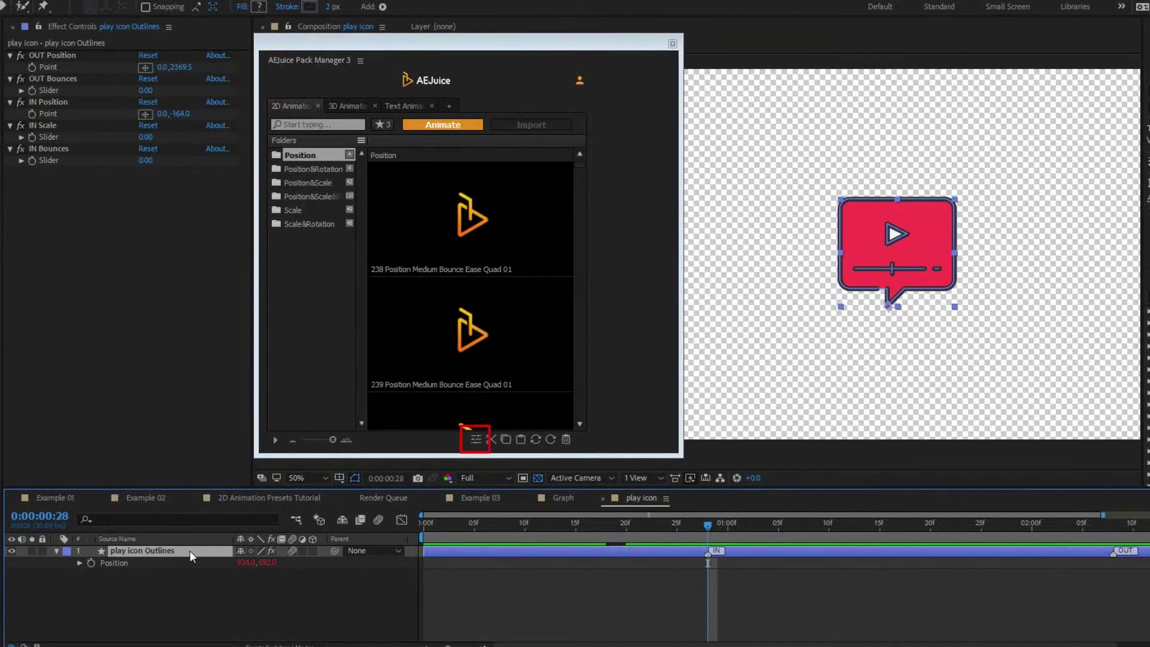
Step: Set the play icon layer's IN Scale to 26 and its IN Position to -82, -164, and scrub through the animation
{"action": "left_click", "coordinate": [476, 440]}
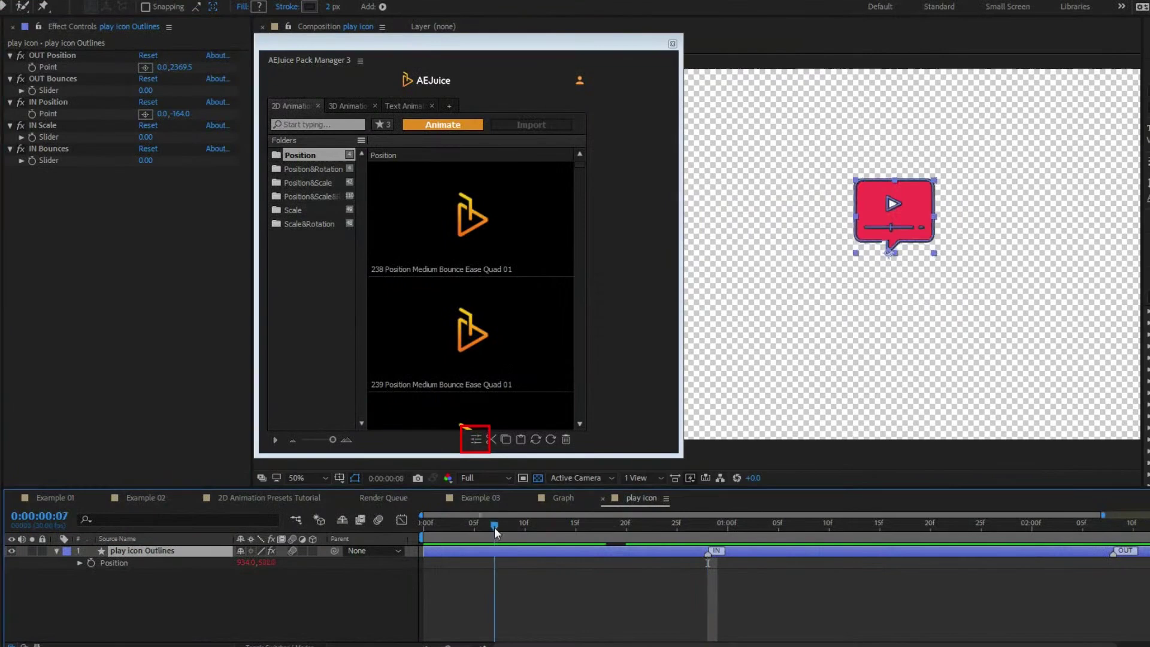
{"action": "mouse_move", "coordinate": [434, 528]}
{"action": "left_mouse_down"}
{"action": "mouse_move", "coordinate": [537, 531]}
{"action": "mouse_move", "coordinate": [433, 530]}
{"action": "left_mouse_up"}
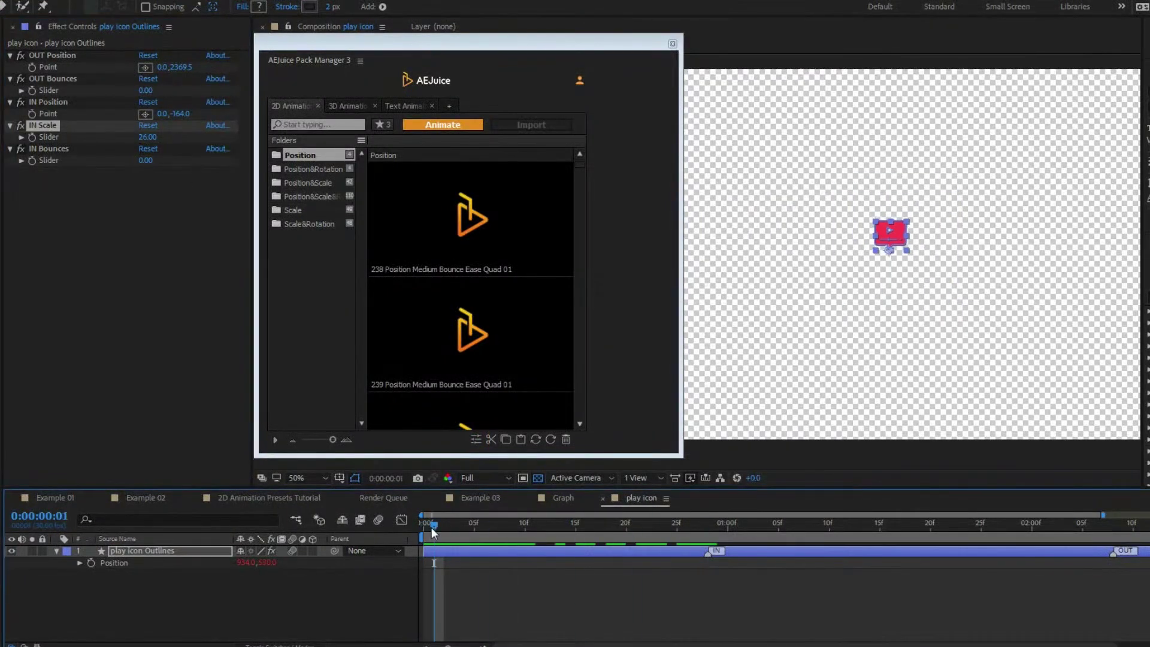
{"action": "left_click_drag", "start_coordinate": [160, 114], "coordinate": [111, 113]}
{"action": "left_click_drag", "start_coordinate": [434, 528], "coordinate": [737, 539]}
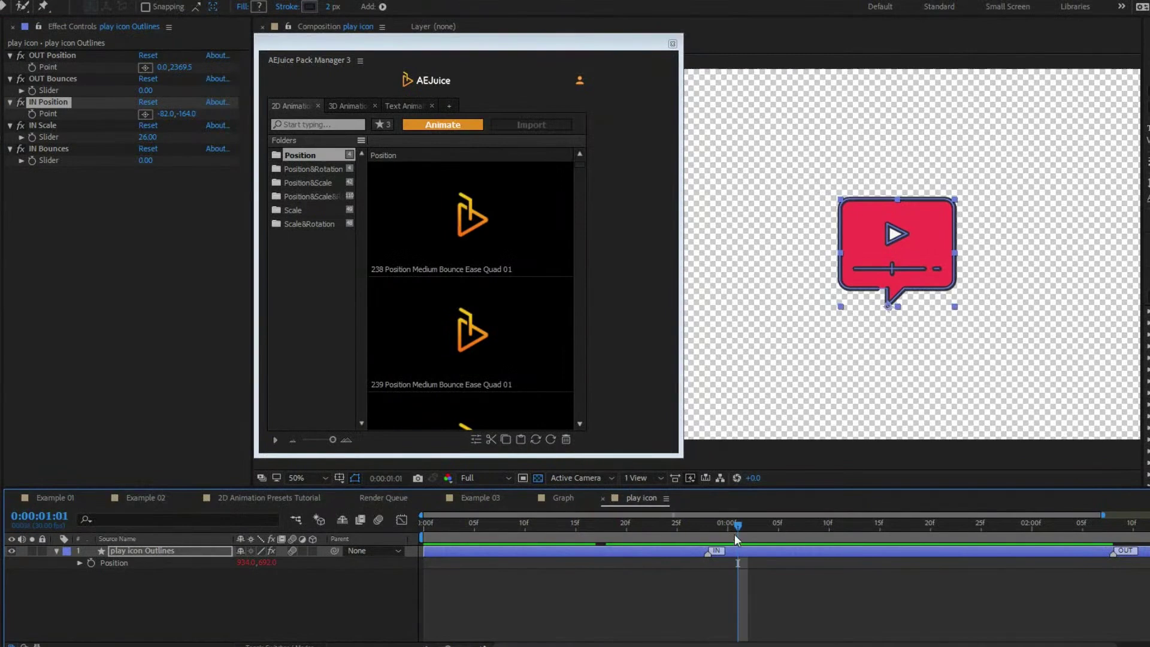
Step: Reposition the play icon layer lower and farther right in the composition using its Position values
{"action": "left_click_drag", "start_coordinate": [274, 569], "coordinate": [665, 552]}
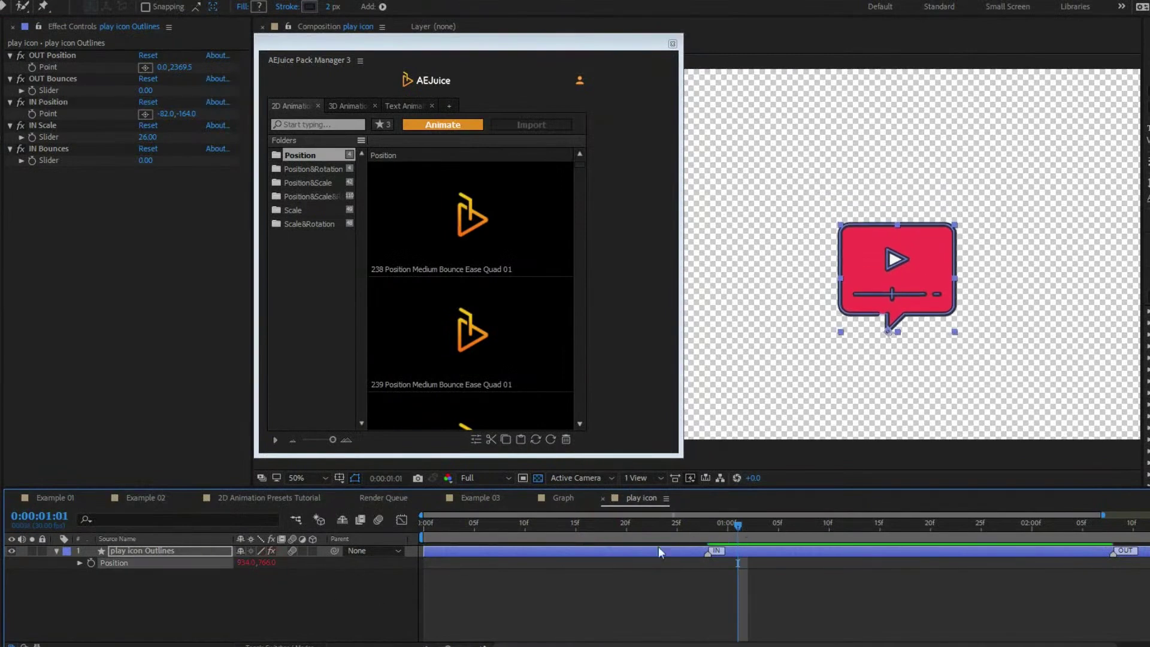
{"action": "left_click_drag", "start_coordinate": [245, 563], "coordinate": [357, 563]}
{"action": "left_click_drag", "start_coordinate": [719, 526], "coordinate": [760, 580]}
Step: Keyframe the play icon's Position so it travels horizontally from a point farther left at the composition's start, and scrub through the motion
{"action": "left_click", "coordinate": [92, 563]}
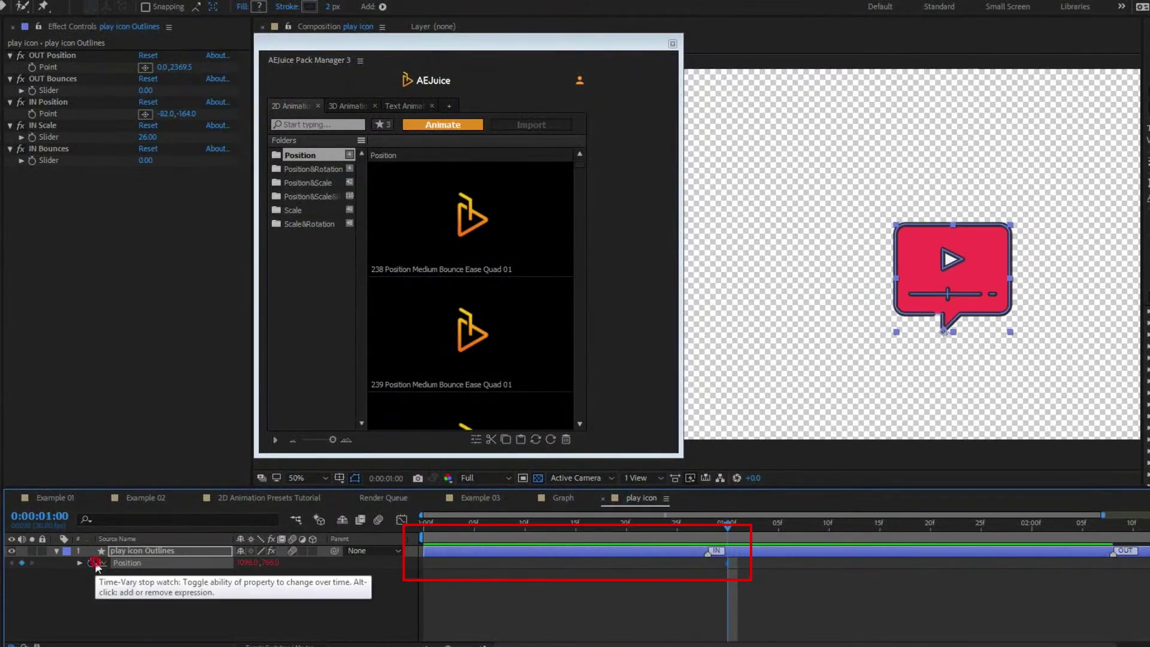
{"action": "left_click_drag", "start_coordinate": [710, 525], "coordinate": [415, 513]}
{"action": "left_click_drag", "start_coordinate": [917, 267], "coordinate": [704, 258]}
{"action": "left_click_drag", "start_coordinate": [749, 562], "coordinate": [385, 590]}
{"action": "left_click_drag", "start_coordinate": [435, 528], "coordinate": [777, 526]}
Step: Apply the IN animation of a Position Medium Bounce Ease Quad 01 preset to the keyframed play icon and scrub through it
{"action": "mouse_move", "coordinate": [395, 335]}
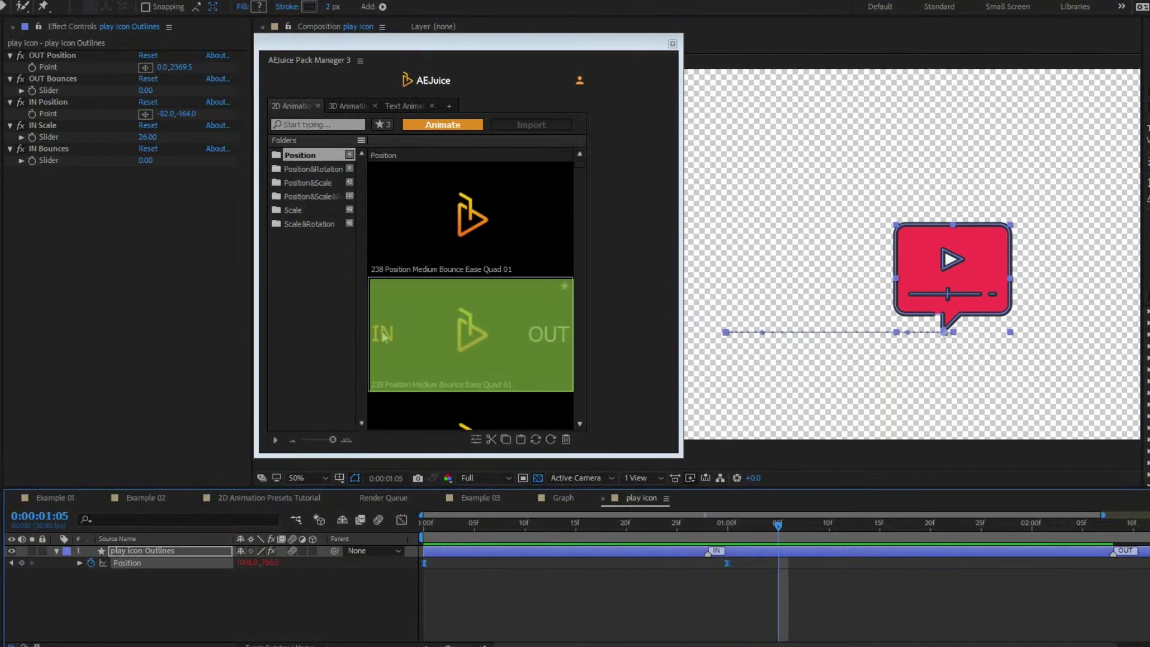
{"action": "left_click_drag", "start_coordinate": [384, 337], "coordinate": [905, 71]}
{"action": "left_click_drag", "start_coordinate": [777, 526], "coordinate": [621, 544]}
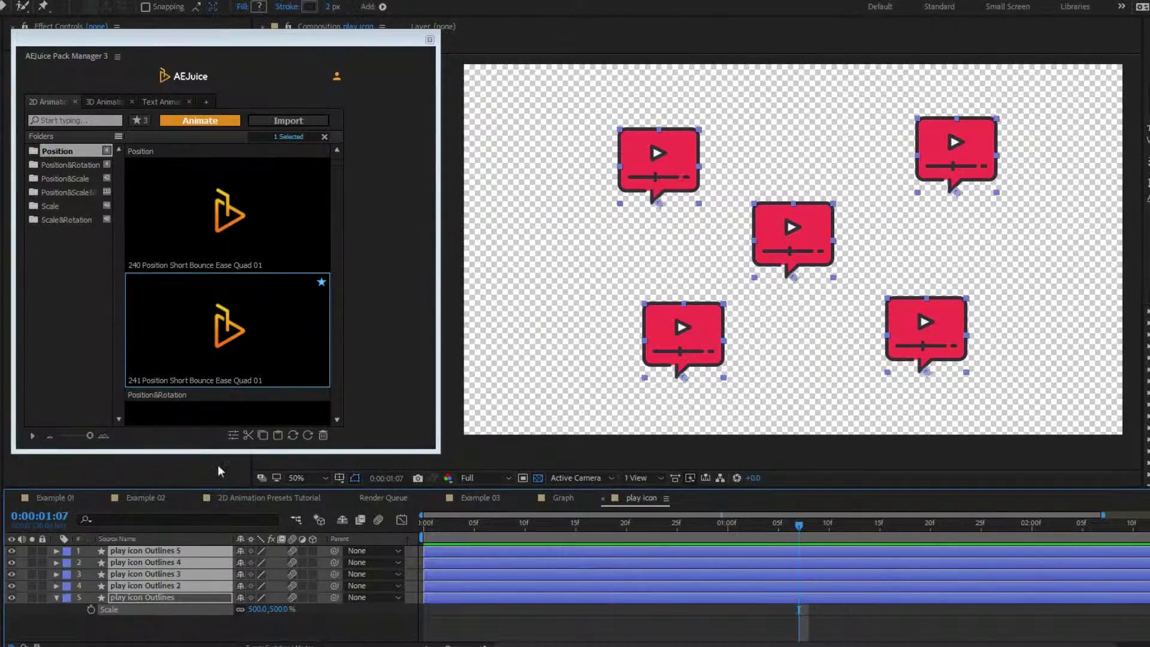
Step: Apply preset 241 Position Short Bounce Ease Quad 01 to all five play icon layers and scrub through the animation
{"action": "left_click_drag", "start_coordinate": [223, 333], "coordinate": [801, 430]}
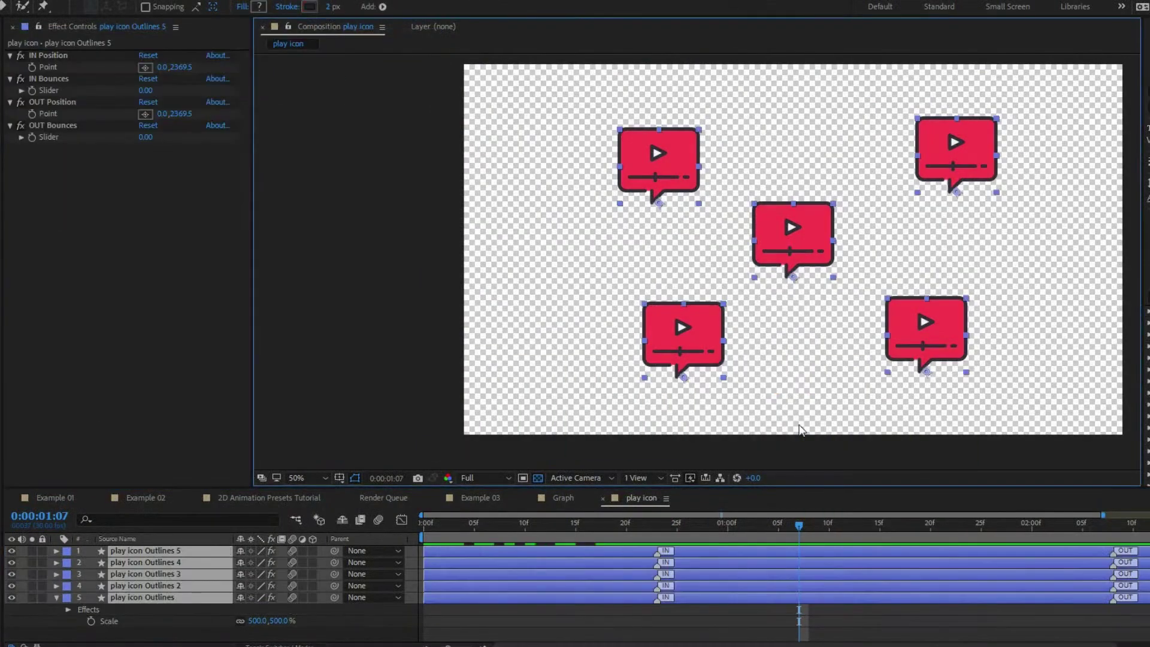
{"action": "left_click_drag", "start_coordinate": [735, 519], "coordinate": [387, 529]}
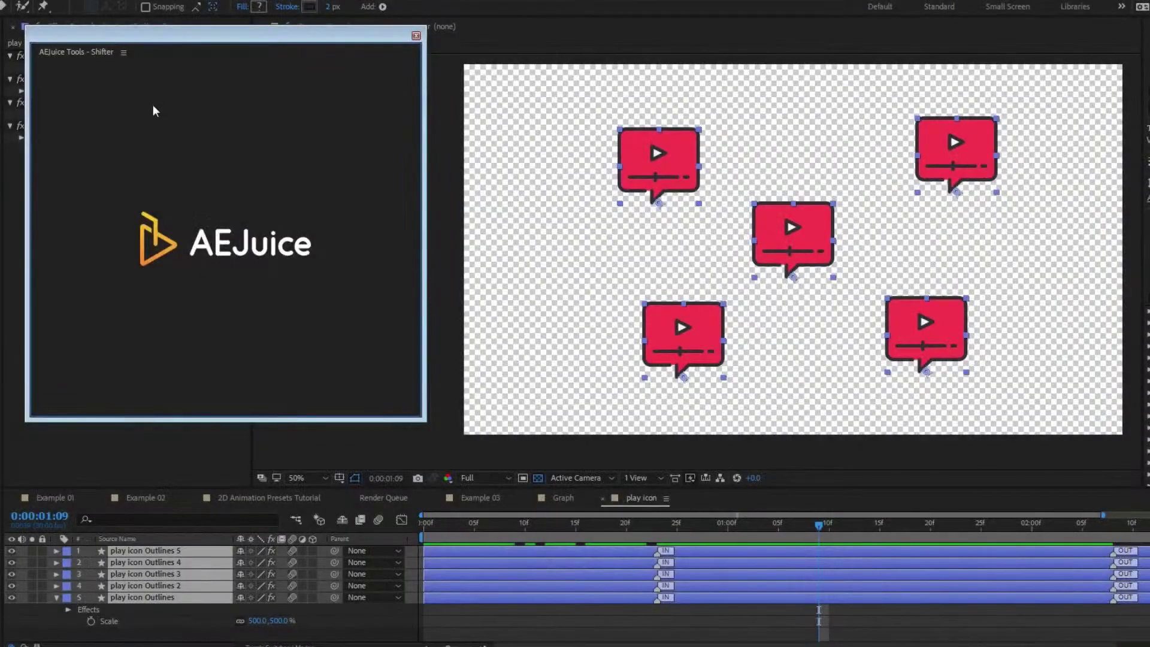
Step: Stagger the IN markers of the five play icon layers with the Shifter tool, using an offset of 6 frames
{"action": "left_click", "coordinate": [244, 276]}
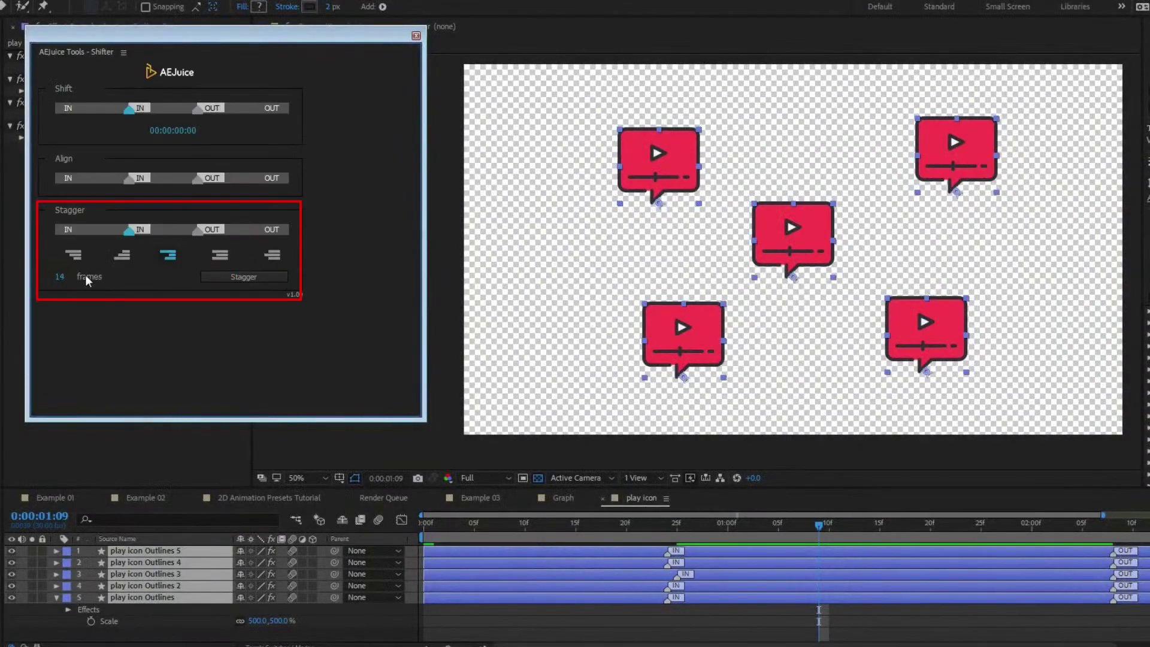
{"action": "left_click_drag", "start_coordinate": [72, 278], "coordinate": [70, 278]}
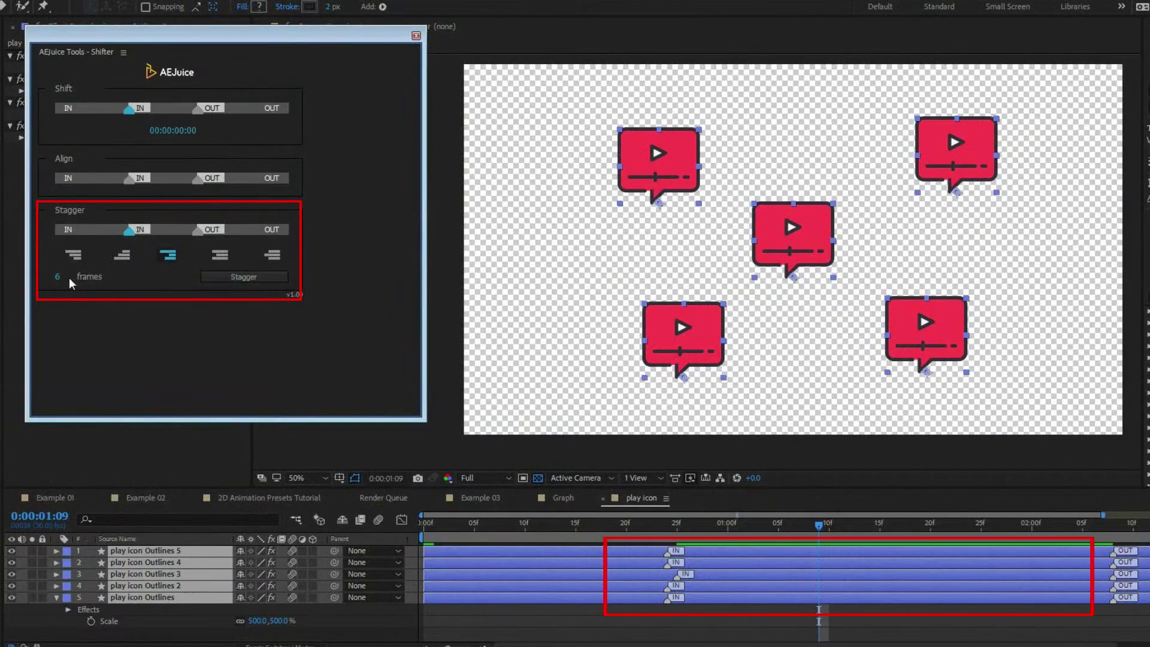
{"action": "left_click_drag", "start_coordinate": [444, 523], "coordinate": [742, 549]}
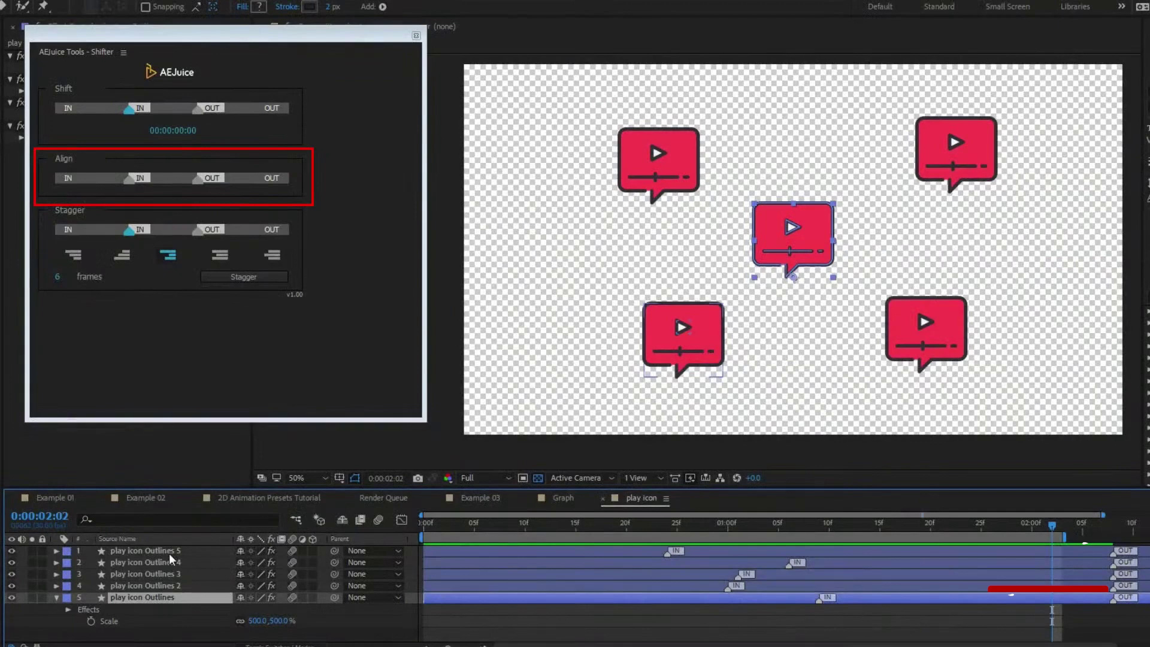
Step: Trim the starts of the play icon Outlines and play icon Outlines 5 layers by a few frames
{"action": "key", "text": "ctrl+a"}
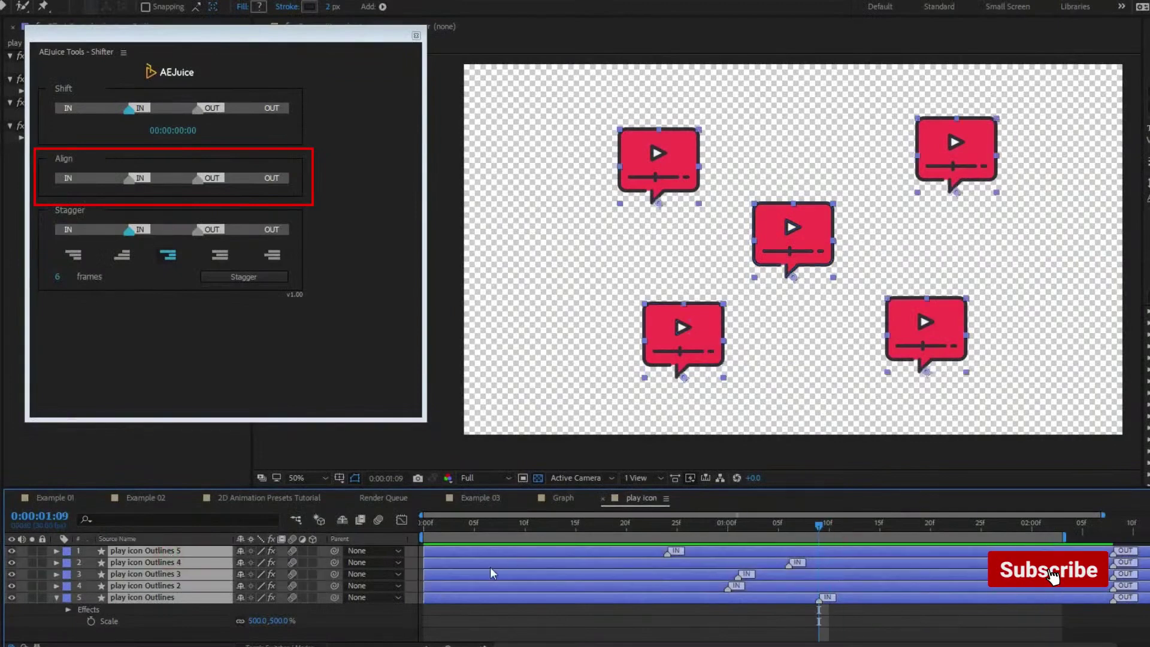
{"action": "left_click", "coordinate": [490, 573]}
{"action": "left_click_drag", "start_coordinate": [425, 598], "coordinate": [464, 598]}
{"action": "left_click_drag", "start_coordinate": [424, 550], "coordinate": [454, 551]}
Step: Align the IN markers of all five play icon layers with the Shifter tool and scrub through the result
{"action": "key", "text": "ctrl+a"}
{"action": "left_click", "coordinate": [129, 178]}
{"action": "left_click_drag", "start_coordinate": [806, 525], "coordinate": [641, 532]}
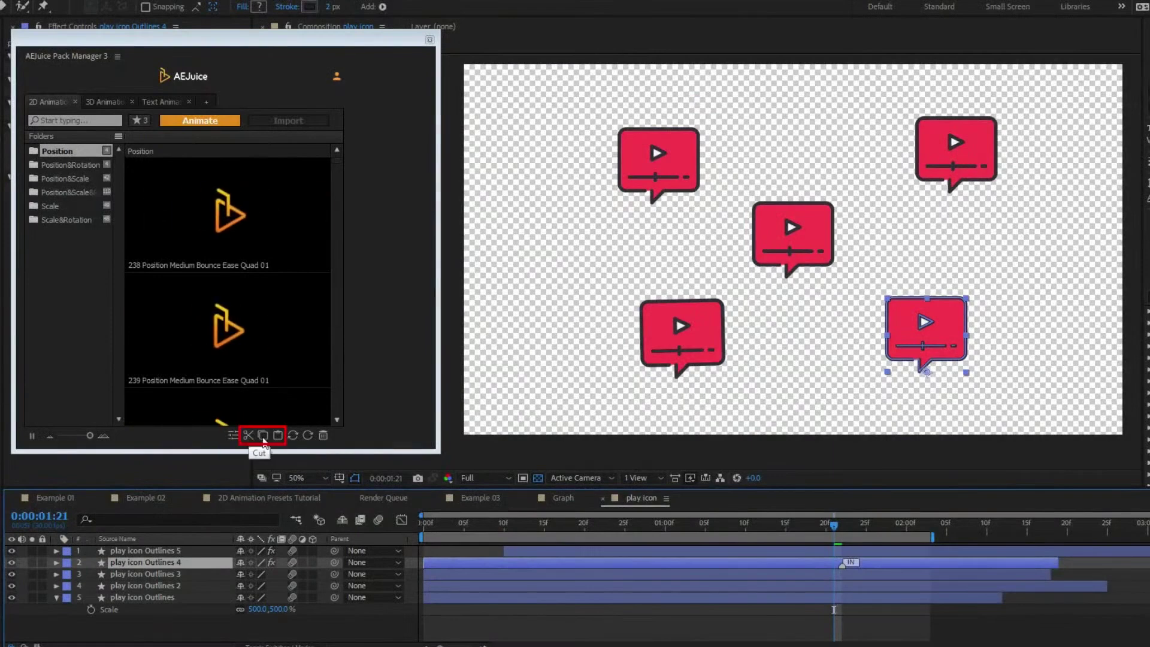
Step: Copy the IN animation of the play icon Outlines 5 layer and paste it onto the other four play icon layers
{"action": "left_click", "coordinate": [263, 436]}
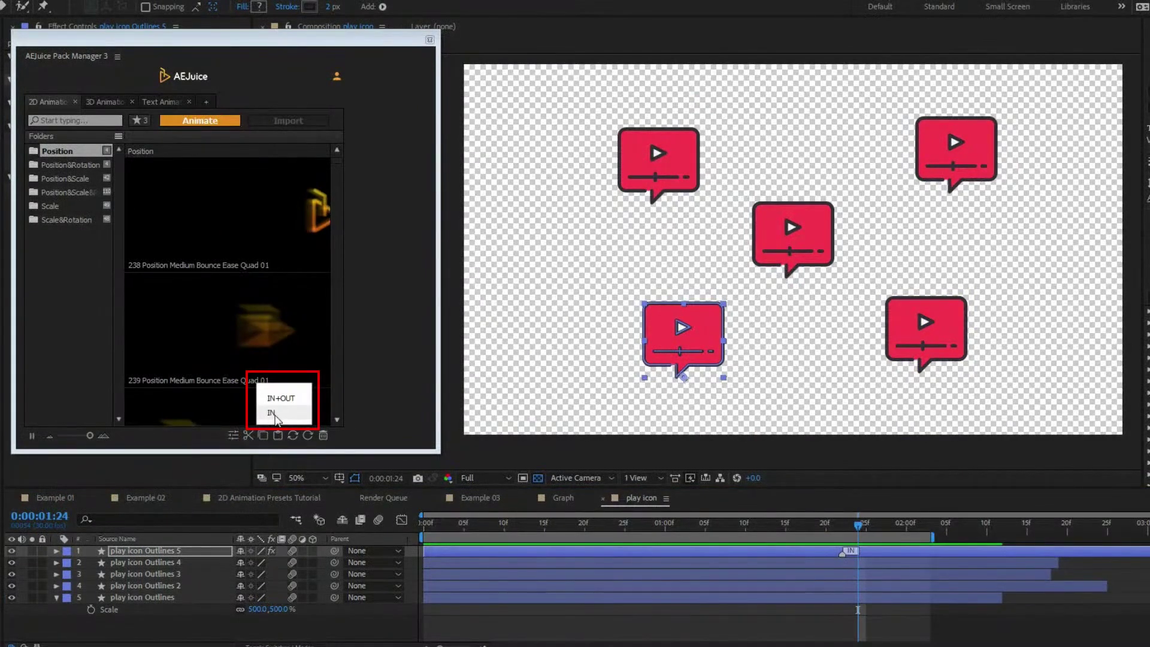
{"action": "left_click", "coordinate": [275, 414]}
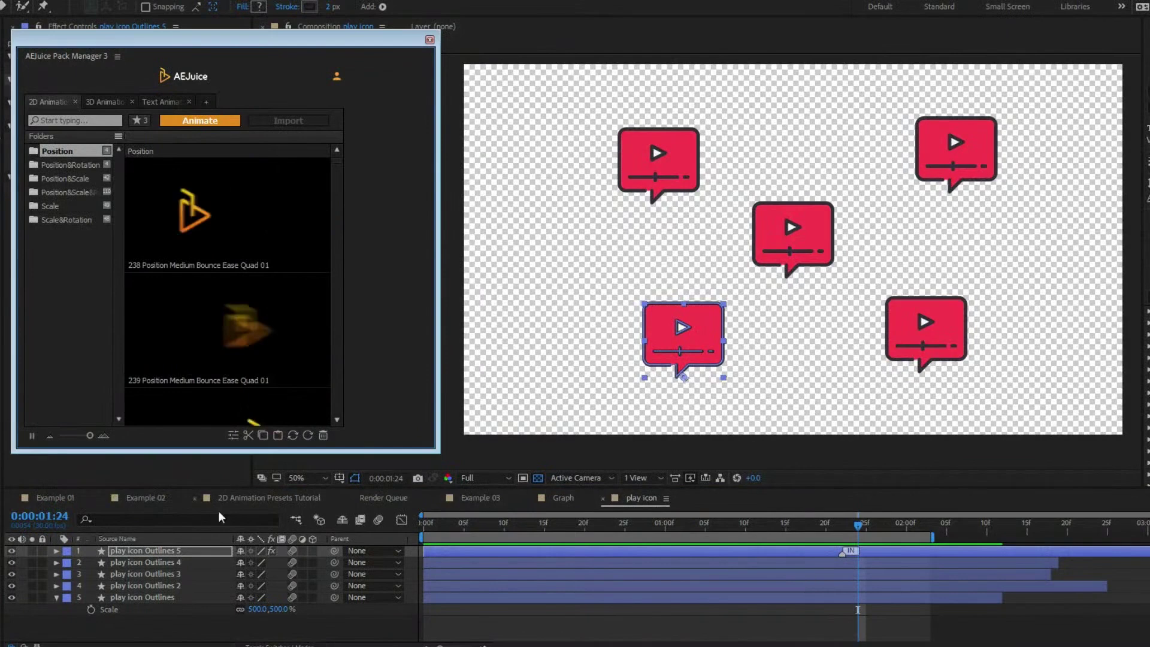
{"action": "left_click", "coordinate": [180, 561]}
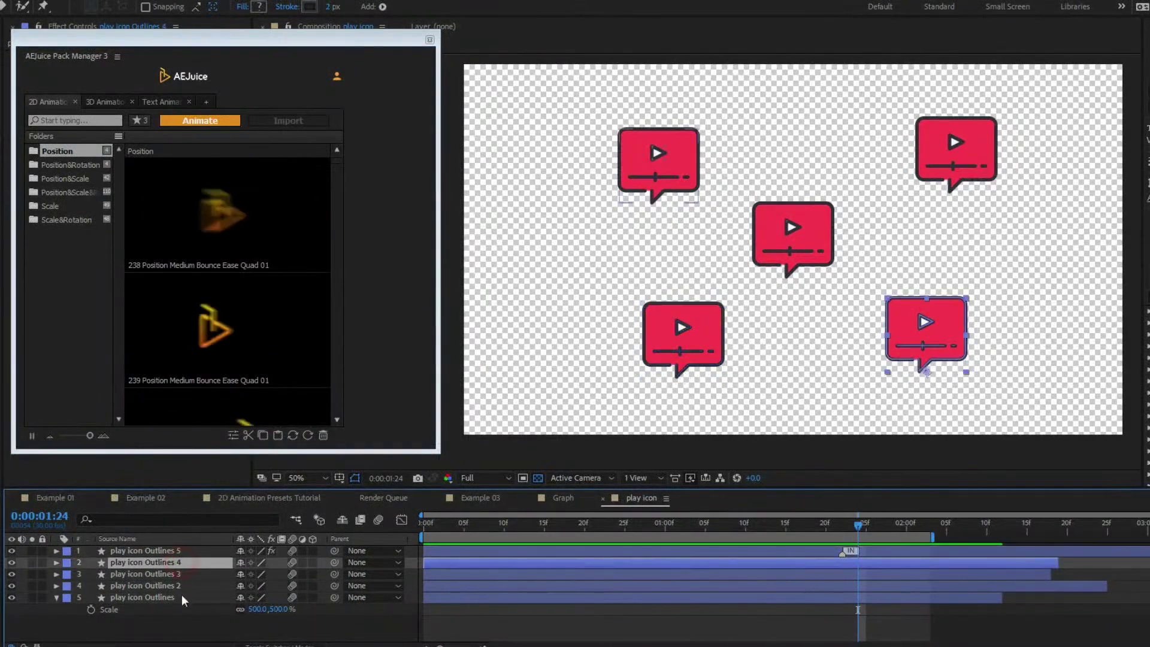
{"action": "left_click", "coordinate": [180, 596], "text": "shift"}
{"action": "left_click", "coordinate": [278, 436]}
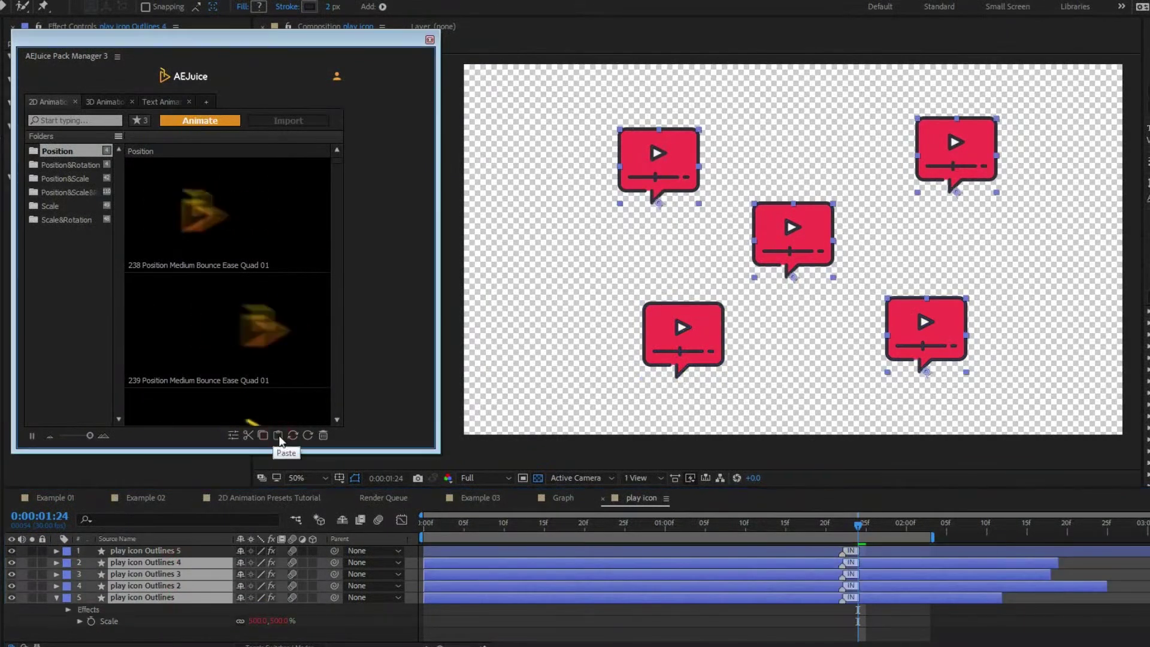
Step: Update and then reset the IN animation on the play icon Outlines 5 layer
{"action": "left_click", "coordinate": [293, 437]}
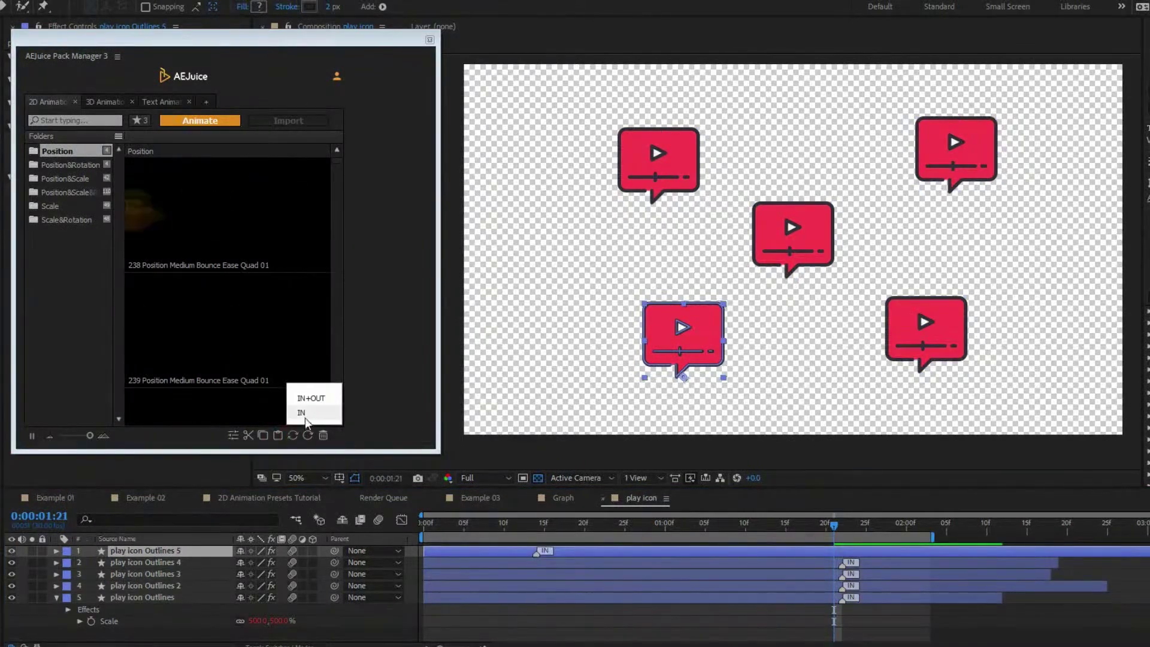
{"action": "left_click", "coordinate": [307, 414]}
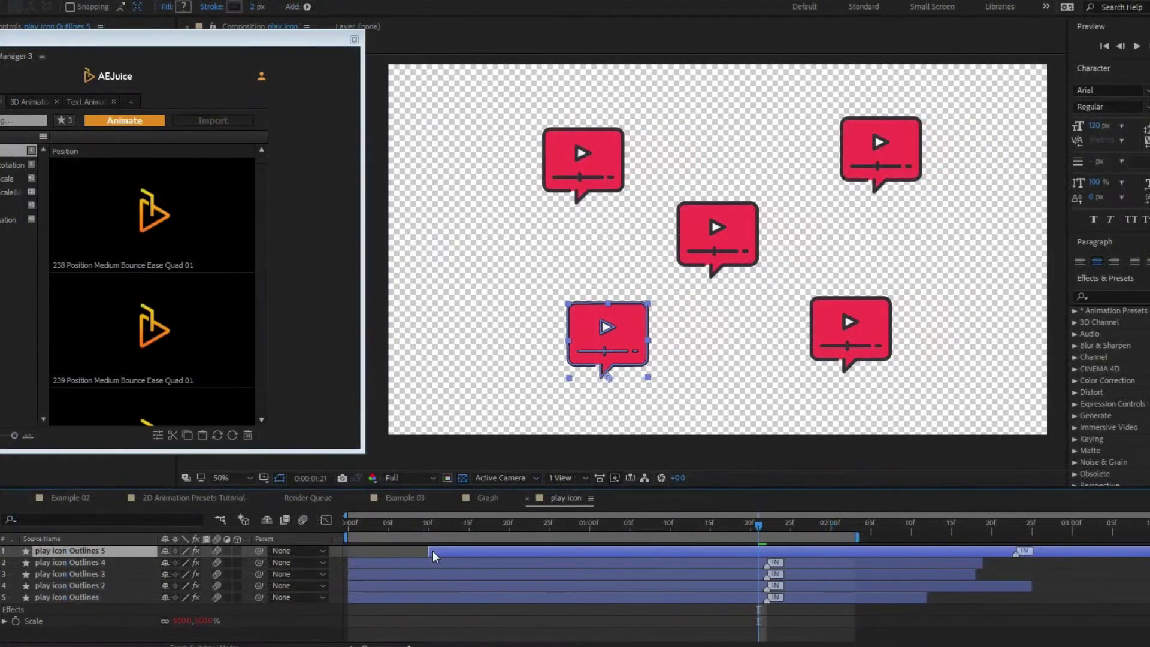
{"action": "left_click", "coordinate": [227, 435]}
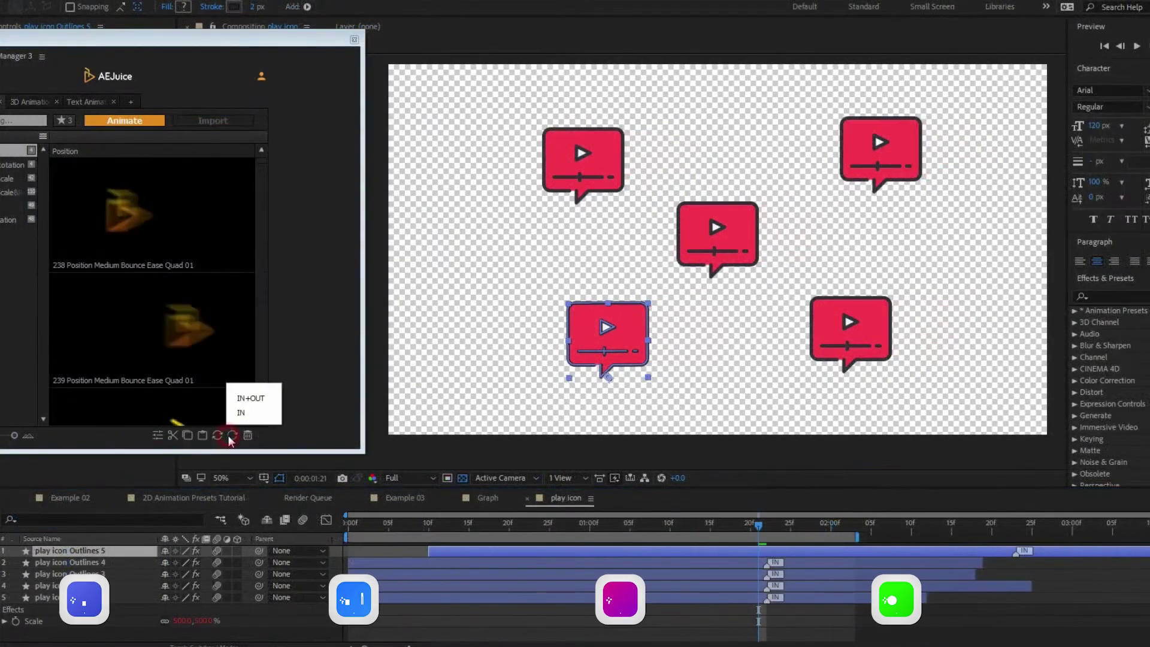
{"action": "left_click", "coordinate": [251, 414]}
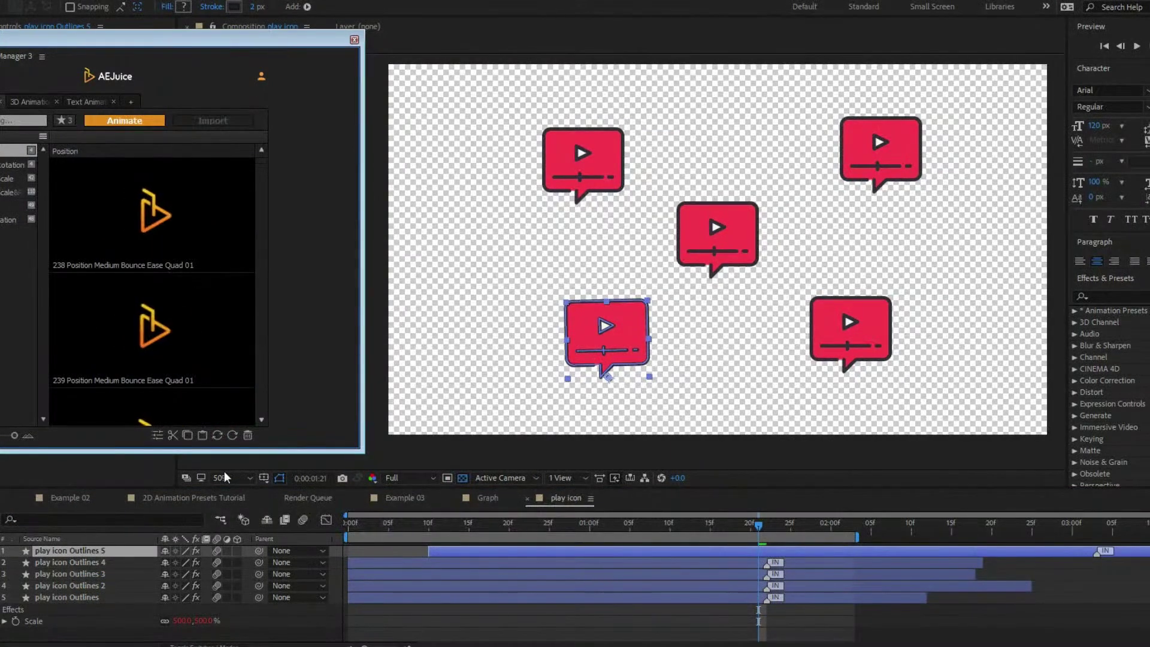
Step: Remove the IN and OUT animations from the play icon Outlines 4, Outlines 3 and Outlines 2 layers
{"action": "left_click", "coordinate": [117, 562]}
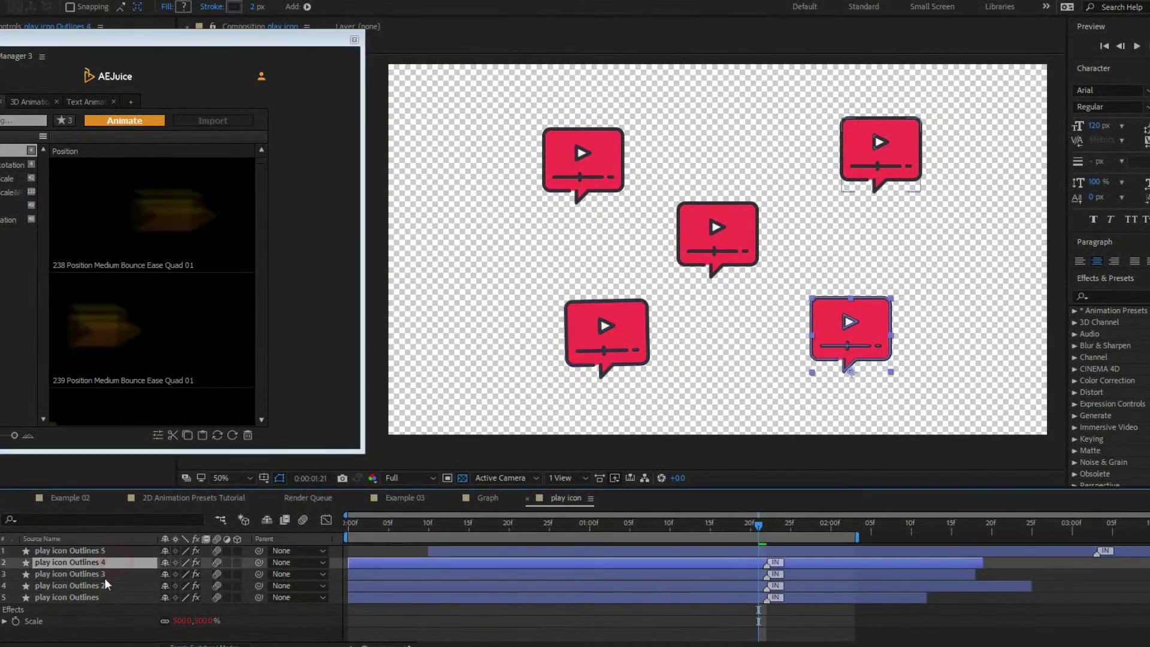
{"action": "left_click", "coordinate": [90, 586], "text": "shift"}
{"action": "left_click", "coordinate": [247, 436]}
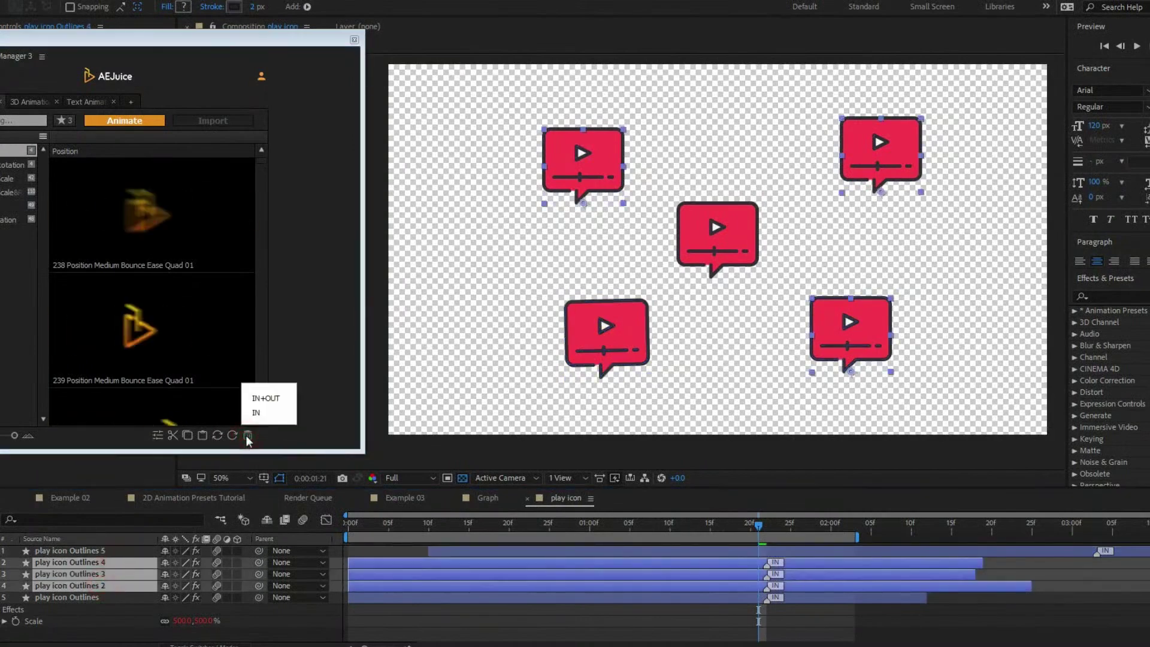
{"action": "left_click", "coordinate": [259, 399]}
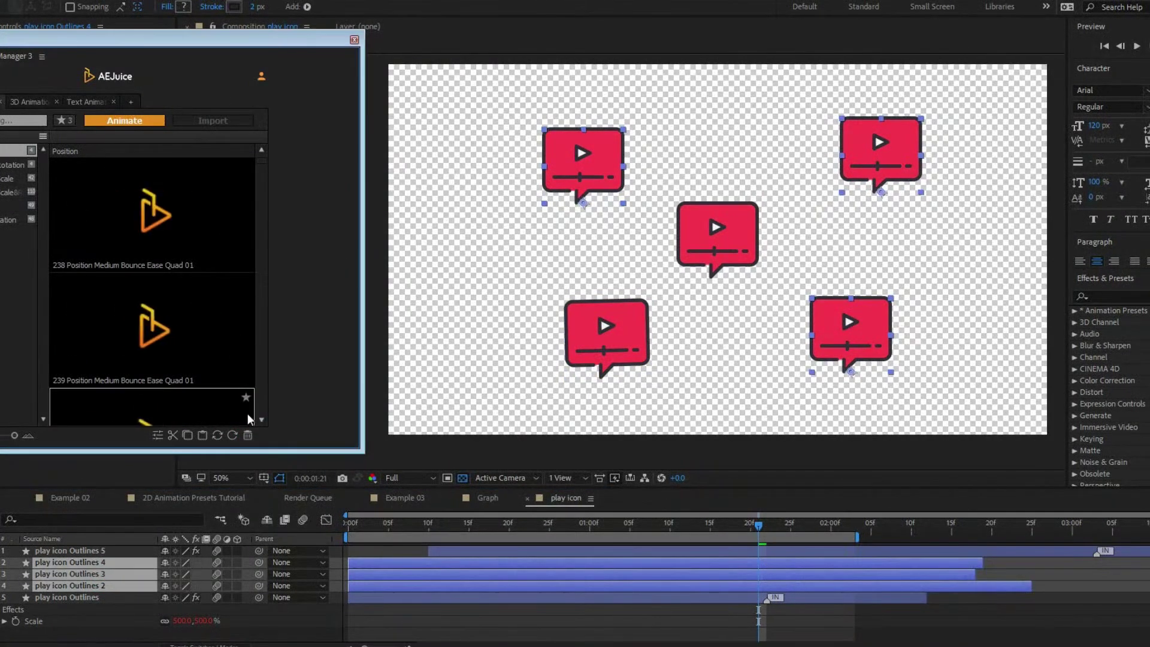
{"action": "left_click", "coordinate": [66, 597]}
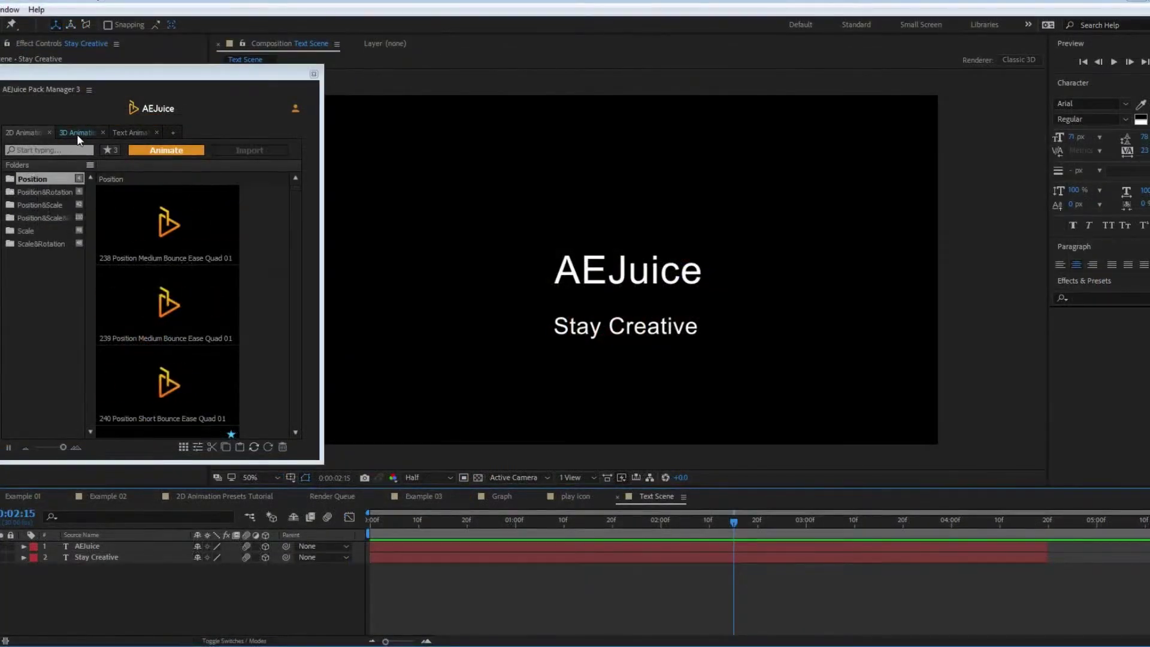
Step: Apply the IN animation of the Characters text preset 008 Text Position Scale Rotation to the AEJuice text layer and scrub through it
{"action": "left_click", "coordinate": [77, 132]}
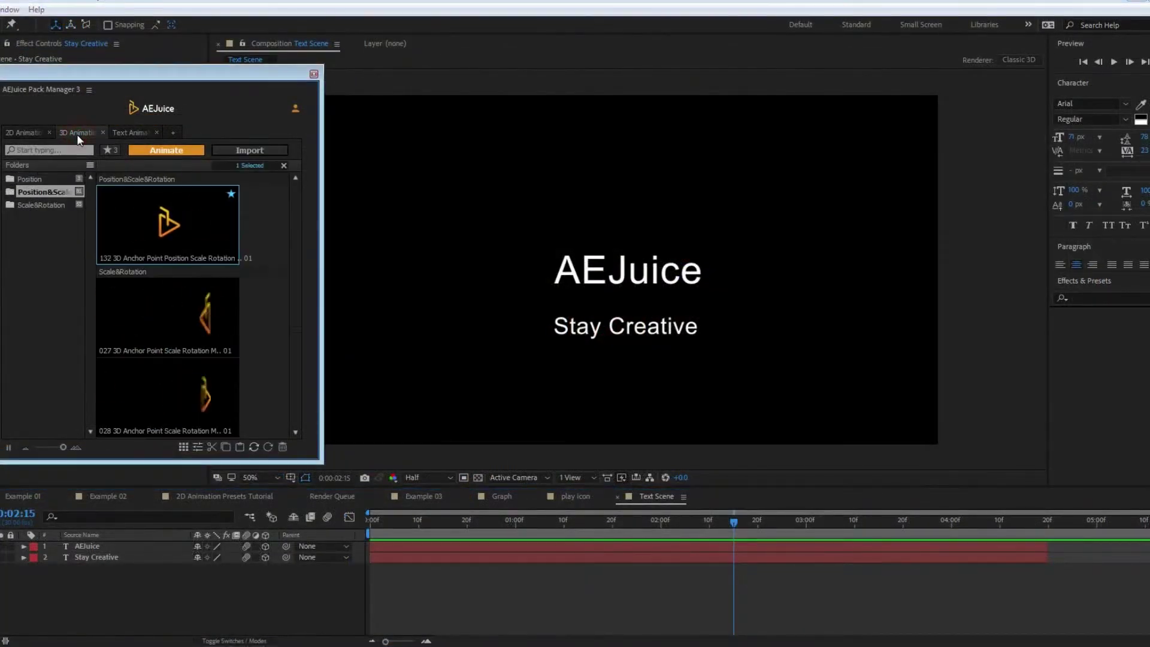
{"action": "left_click", "coordinate": [132, 131]}
{"action": "mouse_move", "coordinate": [147, 357]}
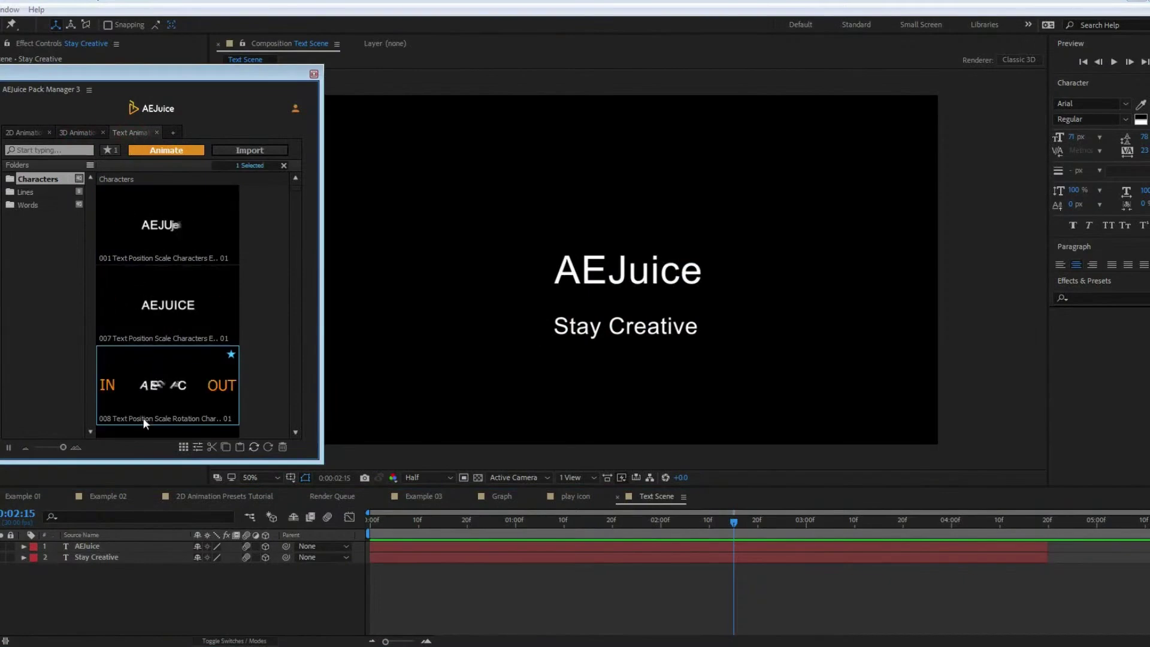
{"action": "left_click", "coordinate": [119, 545]}
{"action": "mouse_move", "coordinate": [164, 387]}
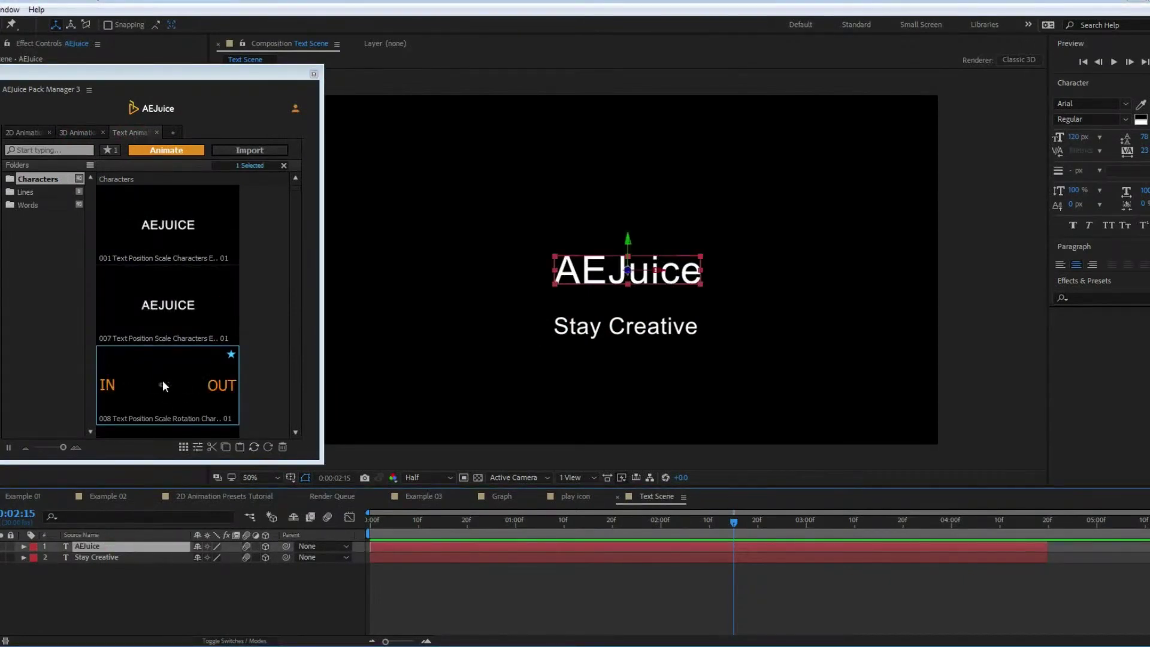
{"action": "left_click_drag", "start_coordinate": [163, 381], "coordinate": [362, 268]}
{"action": "left_click_drag", "start_coordinate": [734, 522], "coordinate": [879, 534]}
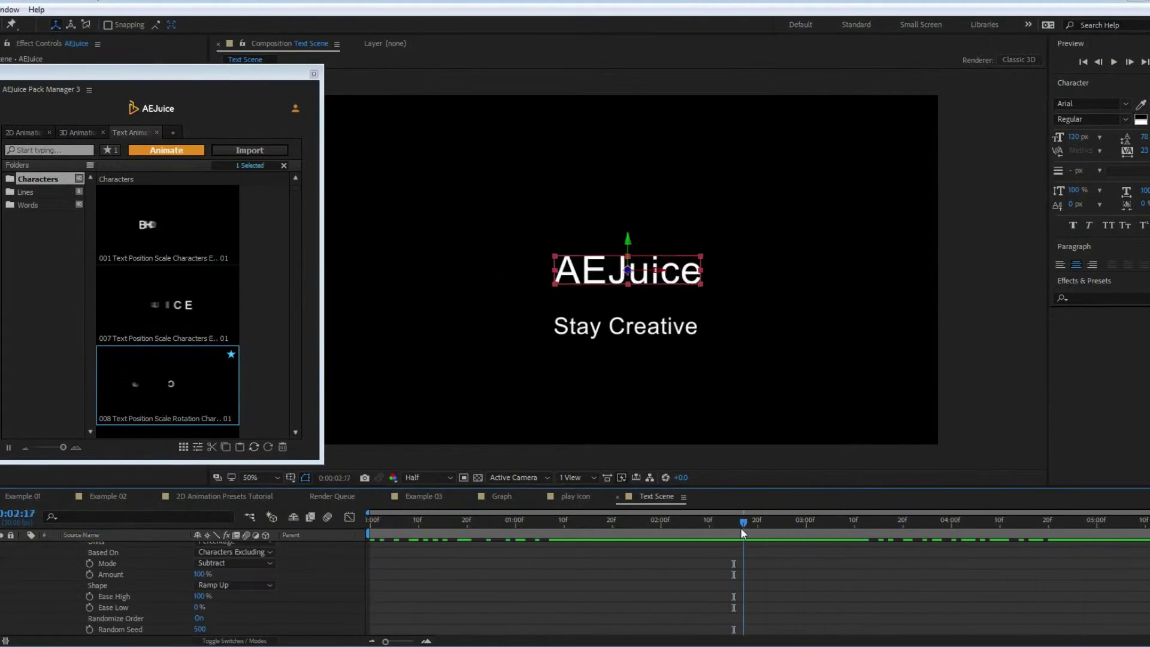
Step: Add the OUT animation of preset 132 3D Anchor Point Position Scale Rotation to the AEJuice text layer and scrub through it
{"action": "left_click", "coordinate": [80, 133]}
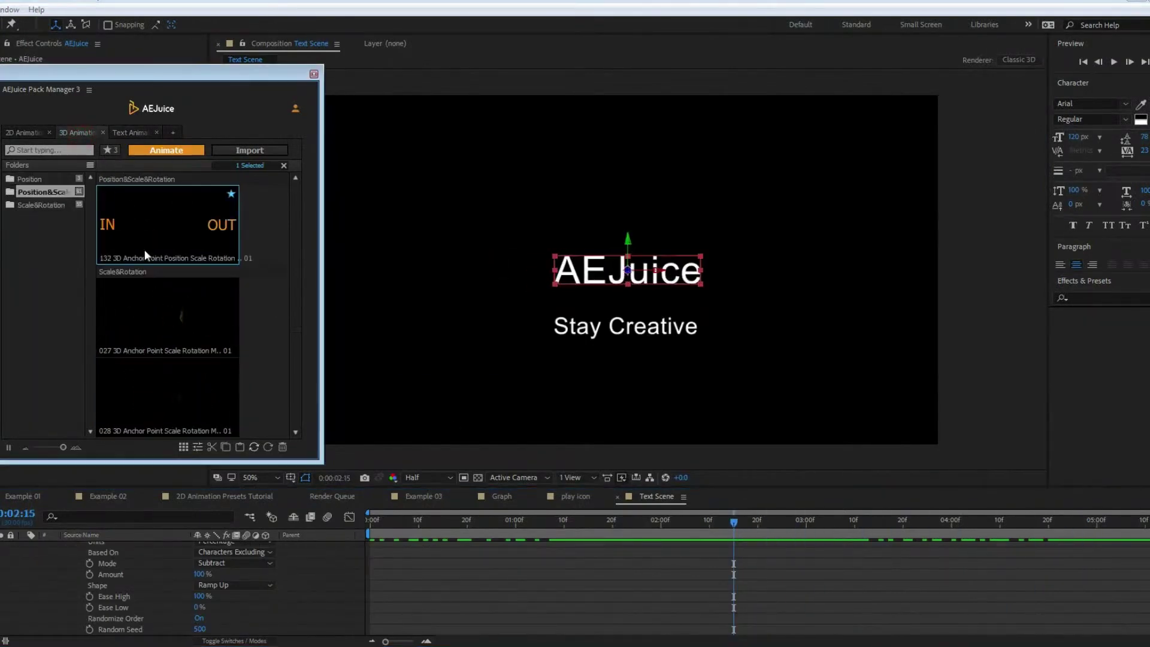
{"action": "left_click_drag", "start_coordinate": [224, 231], "coordinate": [919, 268]}
{"action": "left_click", "coordinate": [737, 515]}
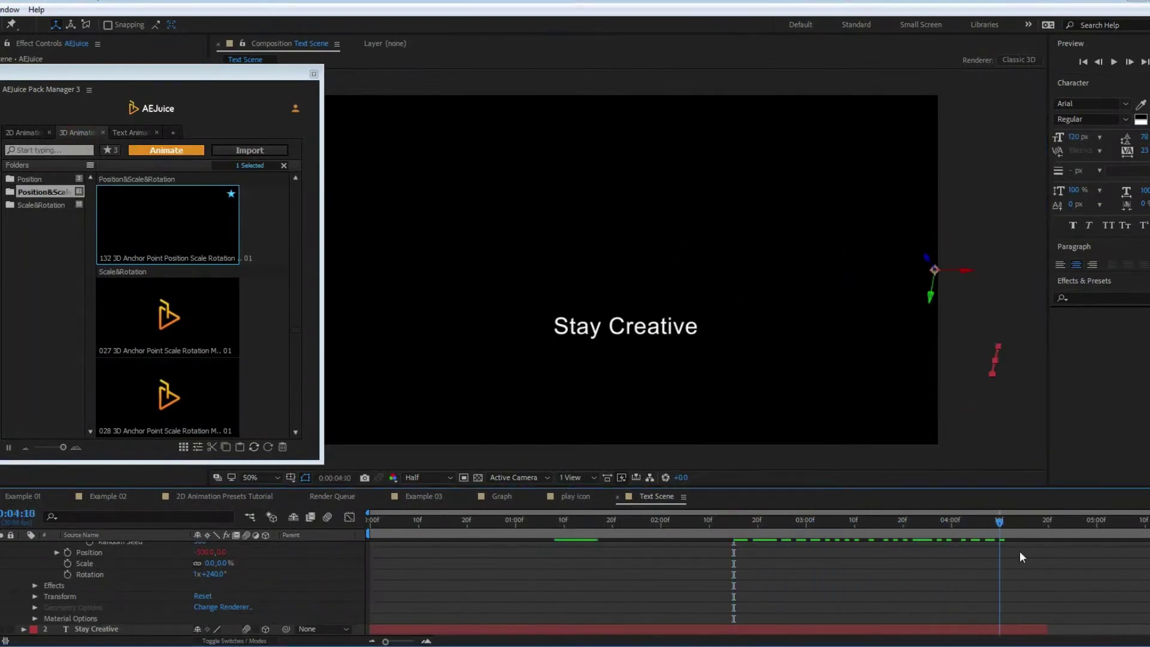
{"action": "left_click_drag", "start_coordinate": [826, 520], "coordinate": [744, 522]}
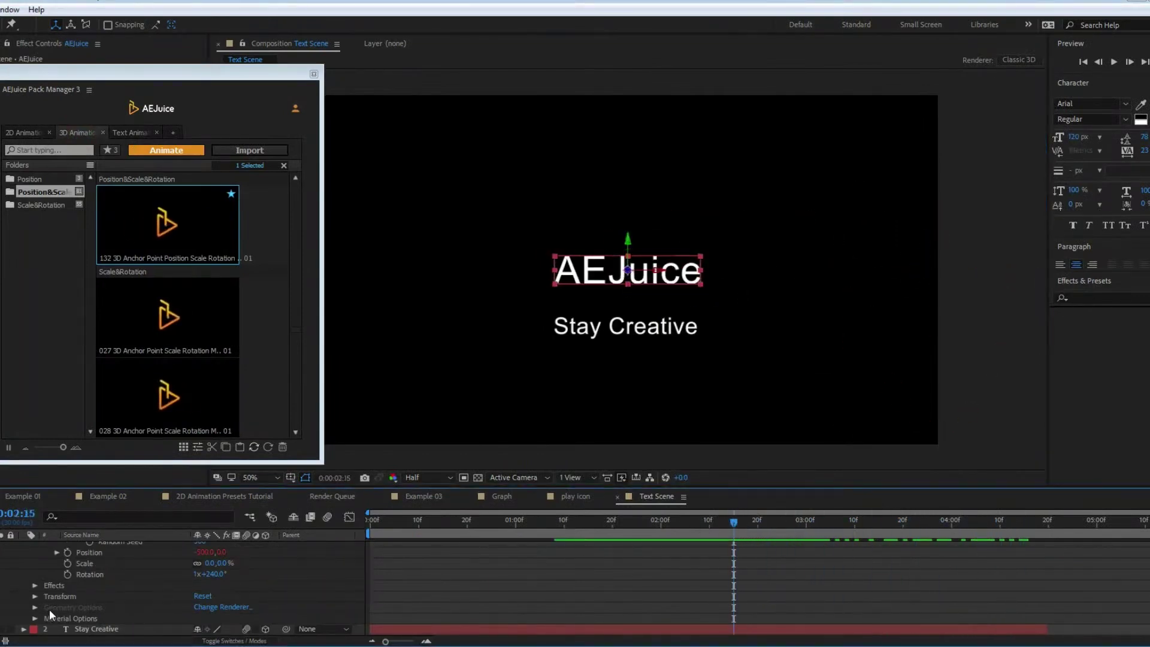
Step: Copy the IN and OUT animations of the AEJuice text layer and paste them onto the Stay Creative layer
{"action": "left_click", "coordinate": [42, 204]}
{"action": "left_click", "coordinate": [226, 447]}
{"action": "left_click", "coordinate": [263, 401]}
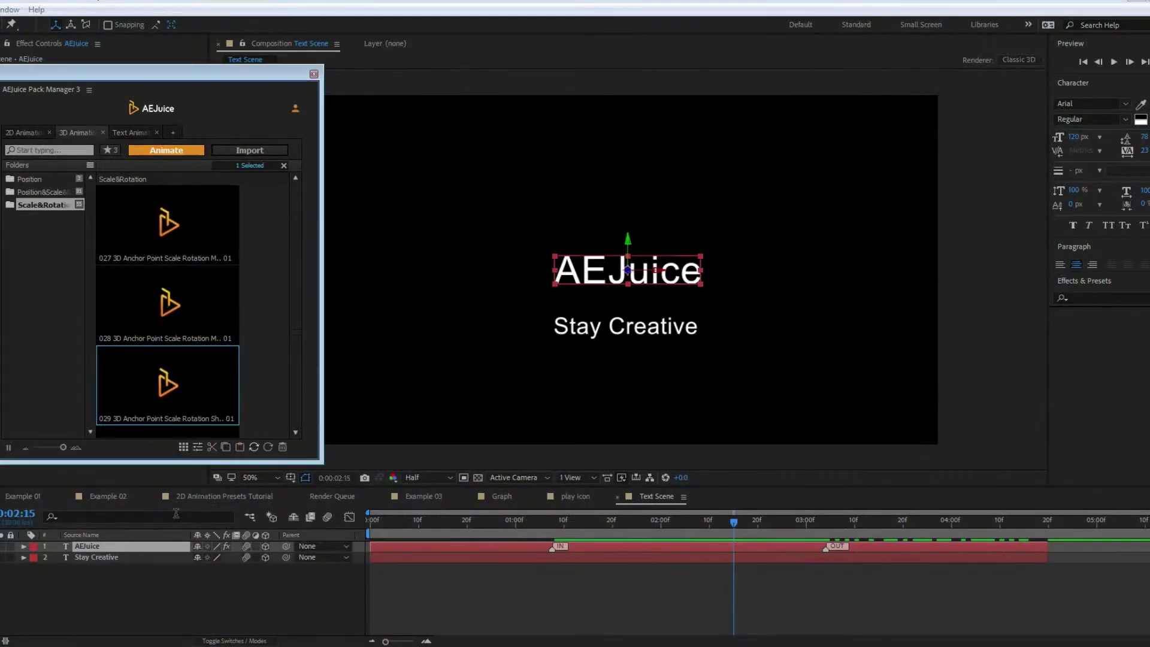
{"action": "left_click", "coordinate": [99, 557]}
{"action": "left_click", "coordinate": [239, 447]}
Step: Trim the start of the Stay Creative layer to about 0:00:00:18 and scrub through both text animations
{"action": "left_click_drag", "start_coordinate": [734, 523], "coordinate": [480, 545]}
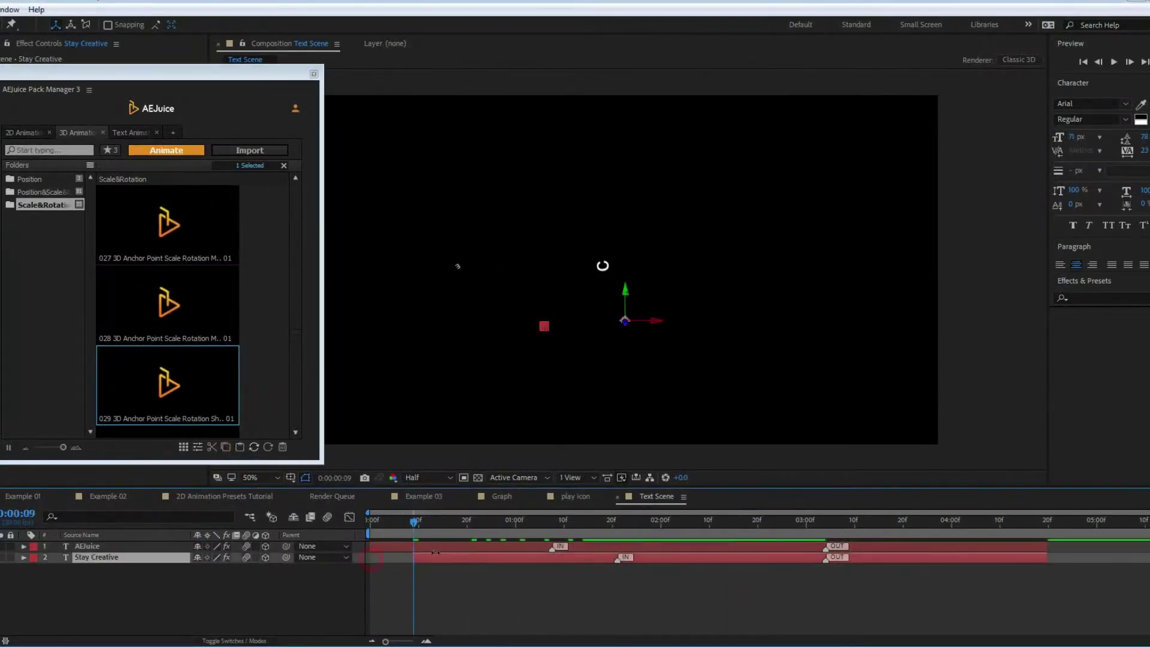
{"action": "left_click_drag", "start_coordinate": [413, 526], "coordinate": [728, 557]}
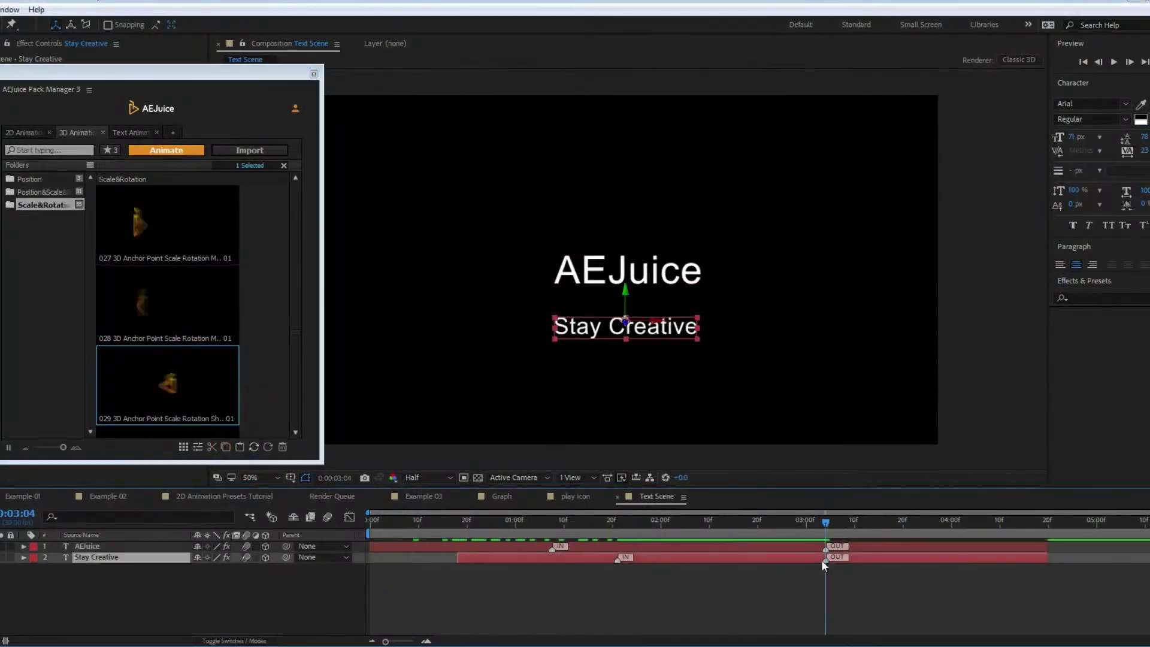